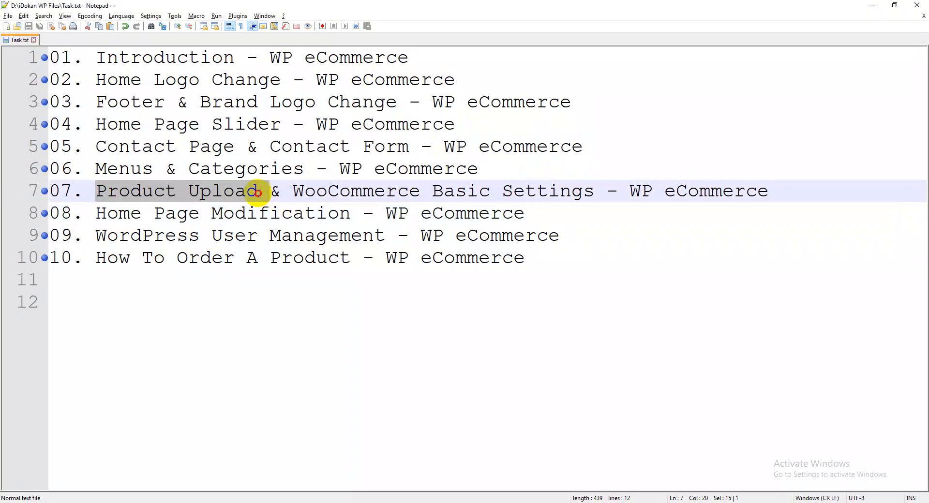
Review the lesson list in Task.txt, highlighting the WooCommerce Basic Settings and How To Order A Product entries
{"action": "left_click_drag", "start_coordinate": [294, 190], "coordinate": [569, 194]}
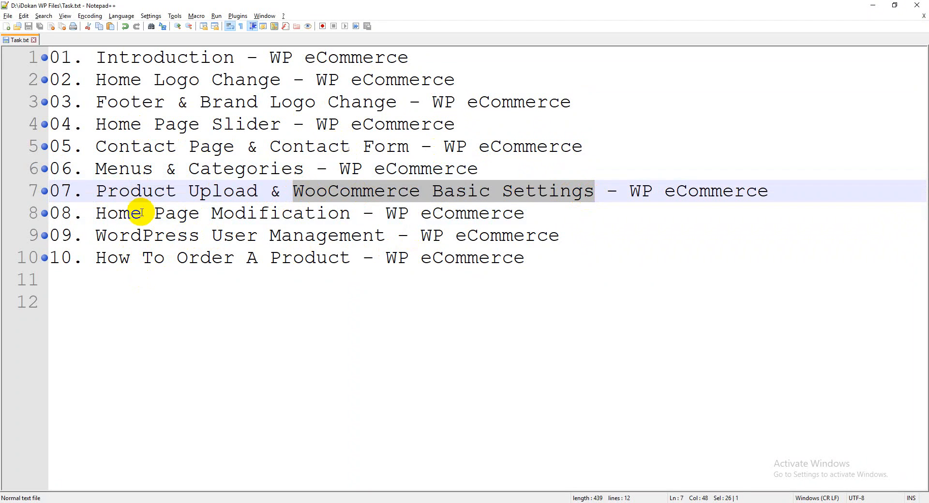
{"action": "left_click_drag", "start_coordinate": [97, 192], "coordinate": [583, 191]}
{"action": "left_click", "coordinate": [258, 214]}
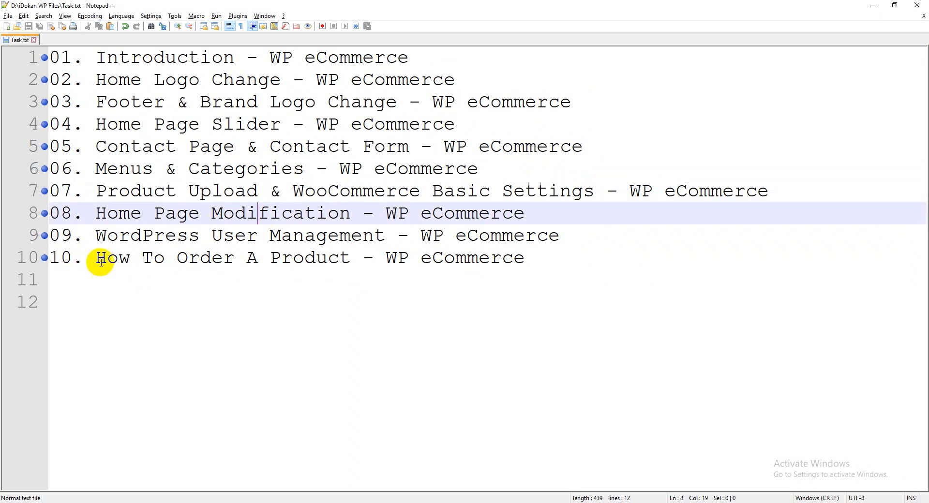
{"action": "left_click_drag", "start_coordinate": [95, 257], "coordinate": [145, 258]}
{"action": "left_click_drag", "start_coordinate": [206, 258], "coordinate": [540, 258]}
{"action": "left_click", "coordinate": [274, 247]}
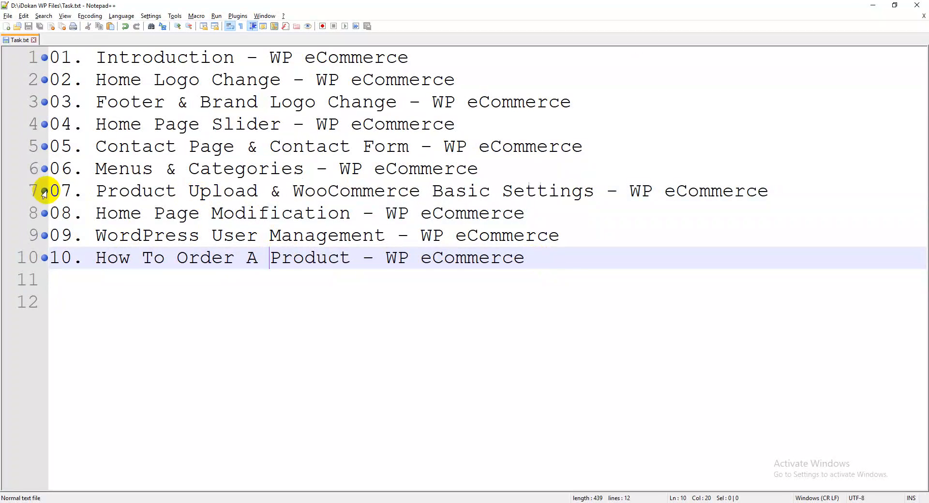
{"action": "left_click", "coordinate": [95, 257]}
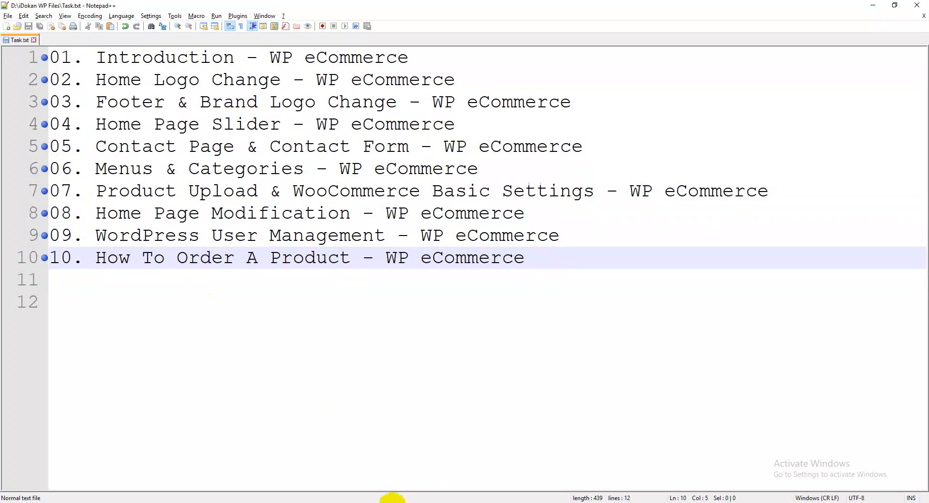
Switch to the Chrome window with the WordPress admin and view its Dashboard home page
{"action": "mouse_move", "coordinate": [363, 493]}
{"action": "left_click", "coordinate": [332, 464]}
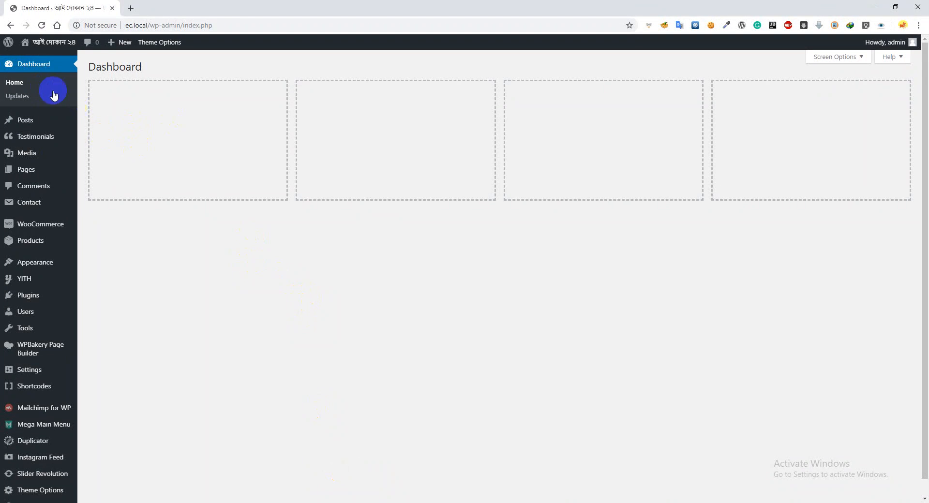
{"action": "left_click", "coordinate": [885, 44]}
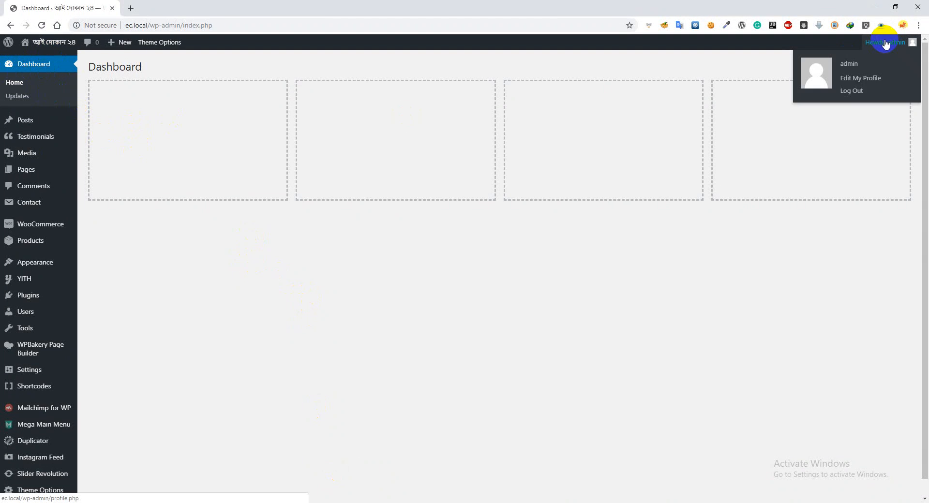
{"action": "left_click", "coordinate": [32, 65]}
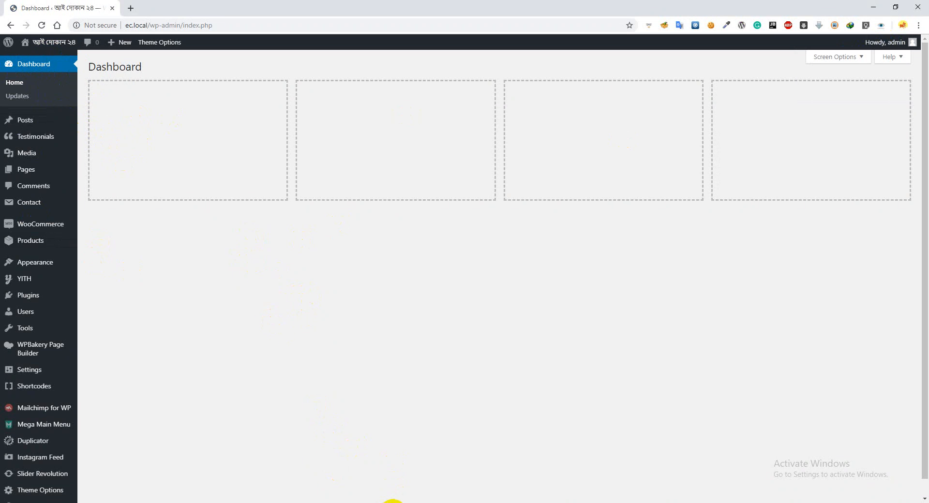
Switch to the incognito Chrome window and look over the store's home page and the YOPmail inbox
{"action": "mouse_move", "coordinate": [392, 501]}
{"action": "left_click", "coordinate": [431, 477]}
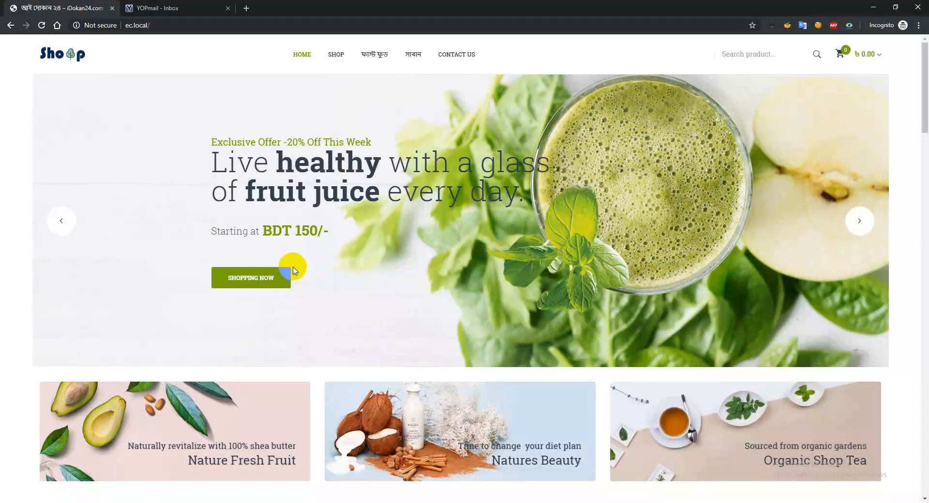
{"action": "scroll", "coordinate": [273, 290], "scroll_direction": "down", "scroll_amount": 10}
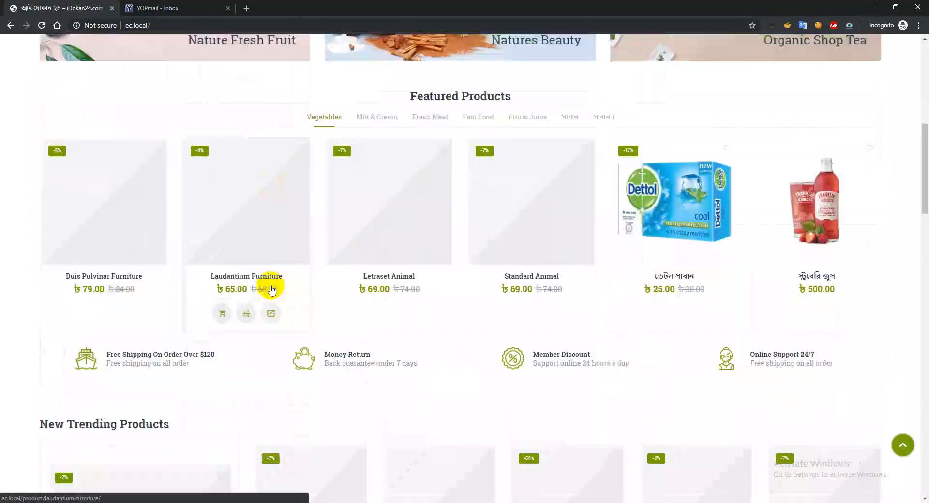
{"action": "scroll", "coordinate": [272, 288], "scroll_direction": "up", "scroll_amount": 10}
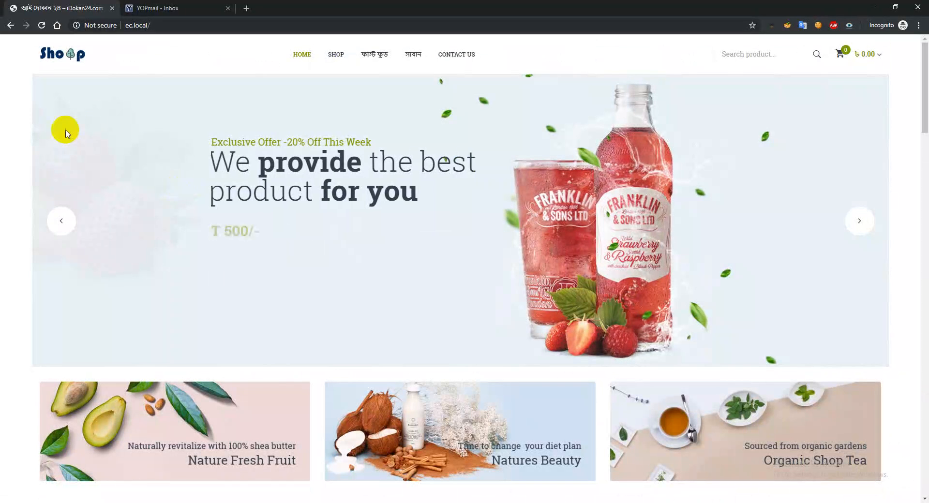
{"action": "left_click", "coordinate": [167, 5]}
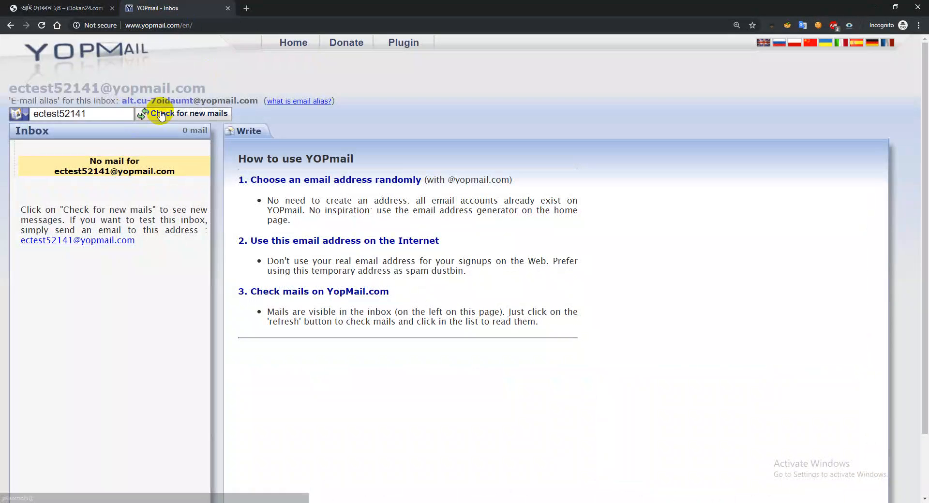
{"action": "left_click", "coordinate": [85, 4]}
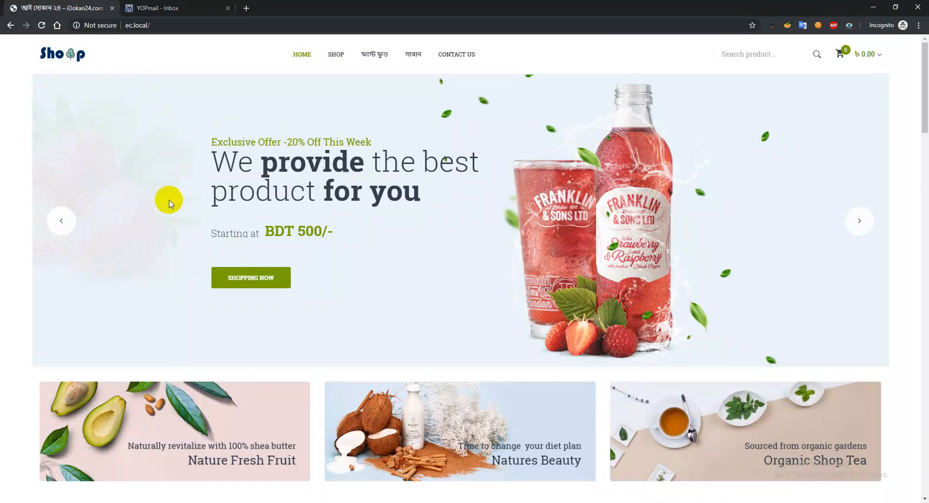
{"action": "scroll", "coordinate": [304, 240], "scroll_direction": "down", "scroll_amount": 9}
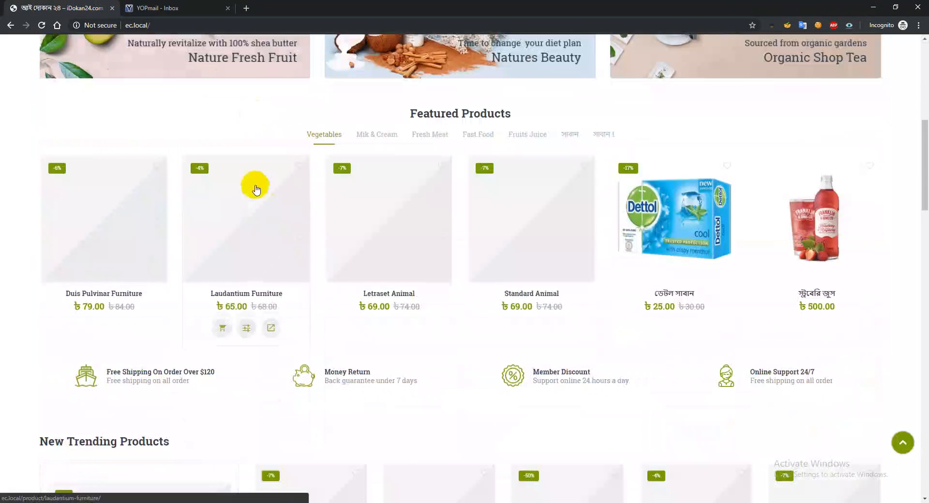
{"action": "scroll", "coordinate": [253, 187], "scroll_direction": "up", "scroll_amount": 9}
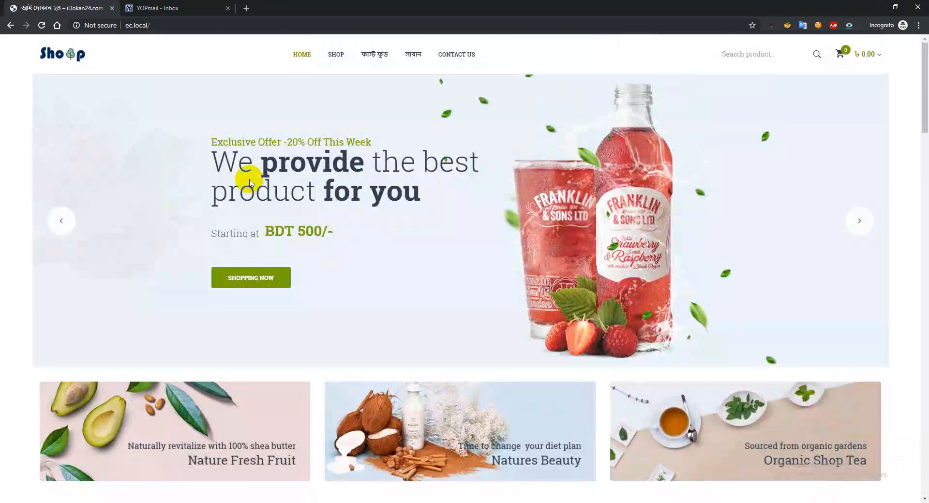
Add ডেটল সাবান from Featured Products to the cart, check the mini cart and close the added-to-cart popup
{"action": "scroll", "coordinate": [247, 181], "scroll_direction": "down", "scroll_amount": 8}
{"action": "scroll", "coordinate": [247, 180], "scroll_direction": "down", "scroll_amount": 2}
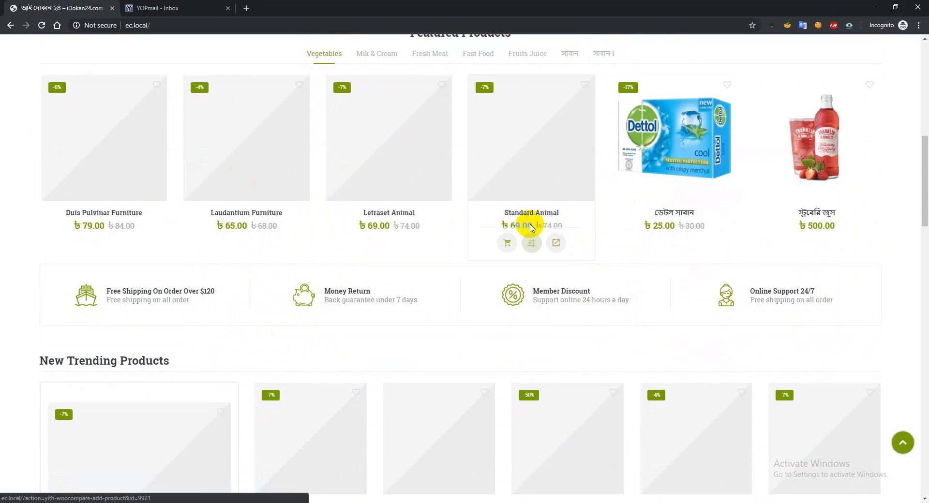
{"action": "scroll", "coordinate": [694, 218], "scroll_direction": "up", "scroll_amount": 5}
{"action": "scroll", "coordinate": [693, 223], "scroll_direction": "up", "scroll_amount": 5}
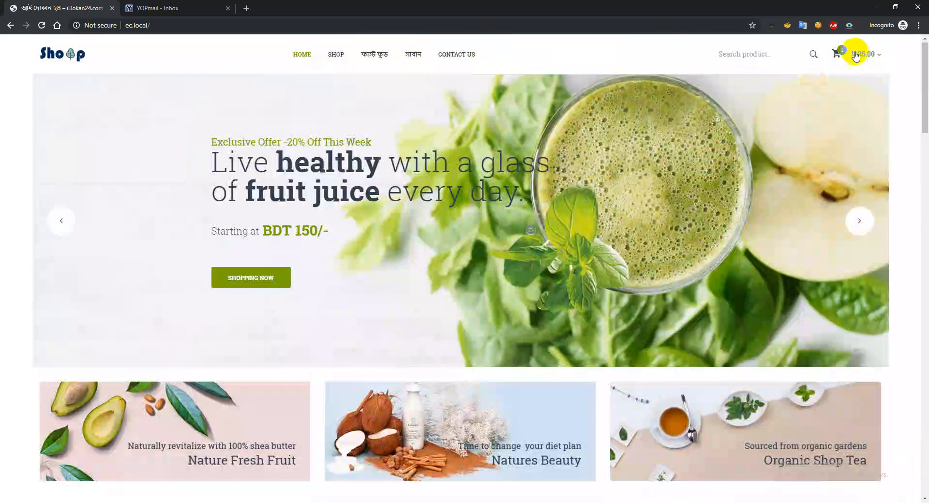
{"action": "mouse_move", "coordinate": [850, 53]}
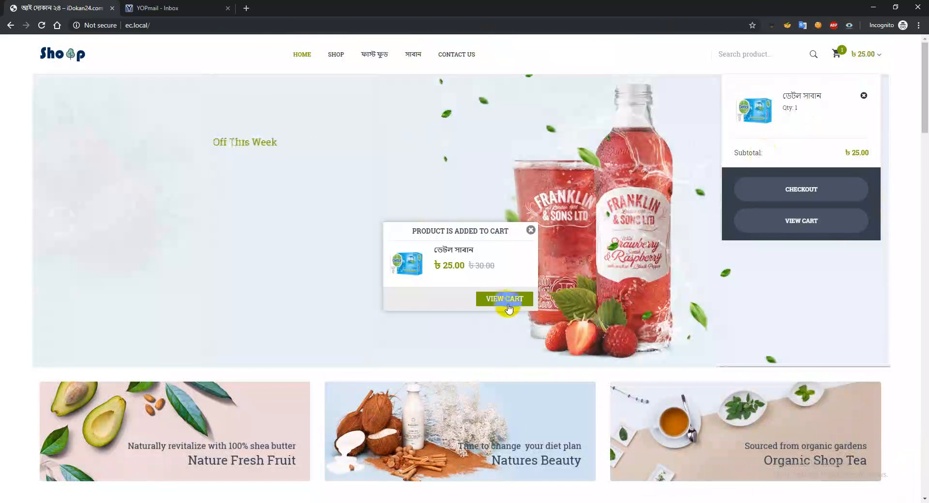
{"action": "left_click", "coordinate": [530, 230]}
Add স্ট্রবেরি জুস from Featured Products to the cart and open the shopping cart page
{"action": "scroll", "coordinate": [640, 283], "scroll_direction": "down", "scroll_amount": 7}
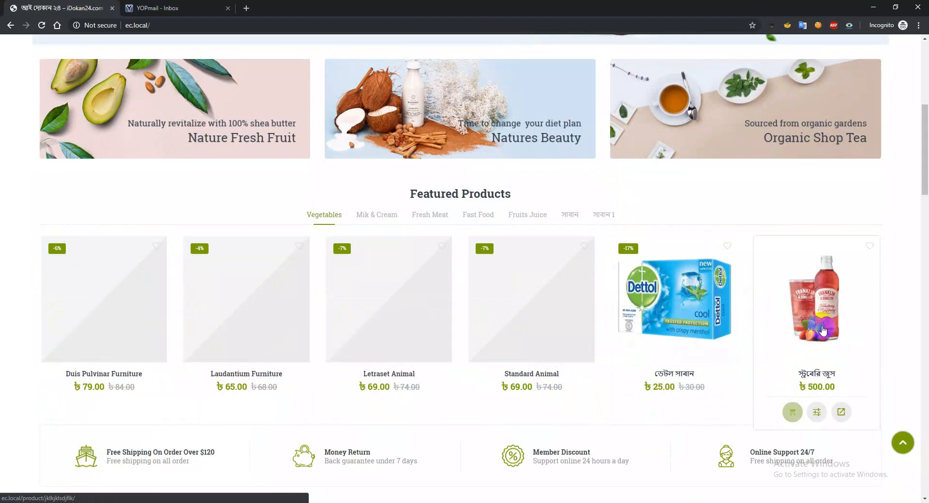
{"action": "left_click", "coordinate": [792, 414]}
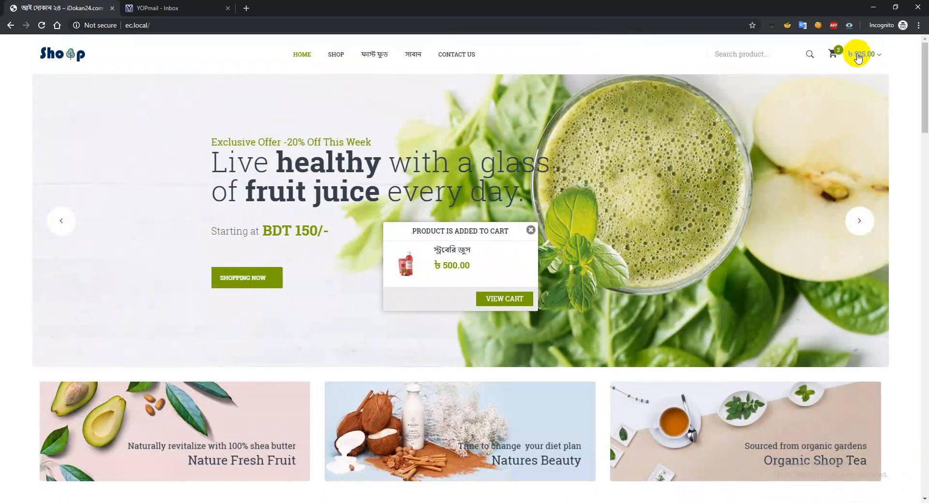
{"action": "mouse_move", "coordinate": [853, 54]}
{"action": "left_click", "coordinate": [795, 283]}
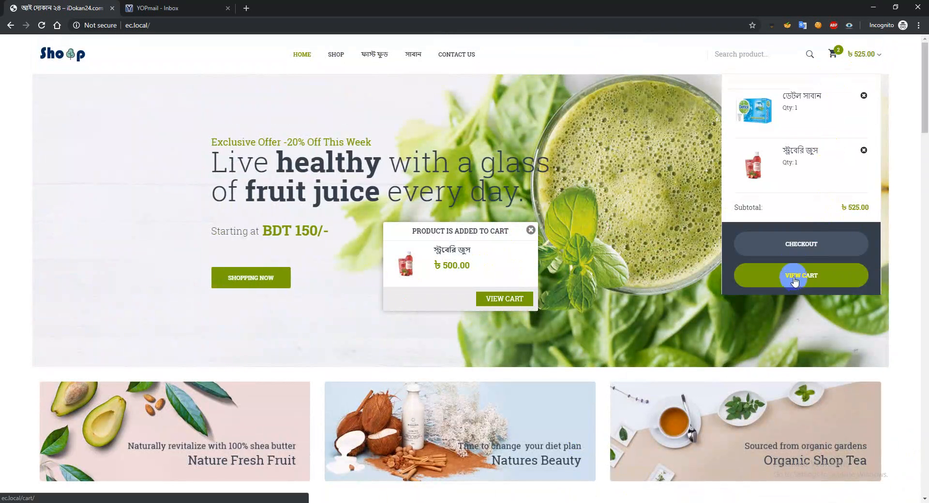
{"action": "left_click", "coordinate": [499, 299]}
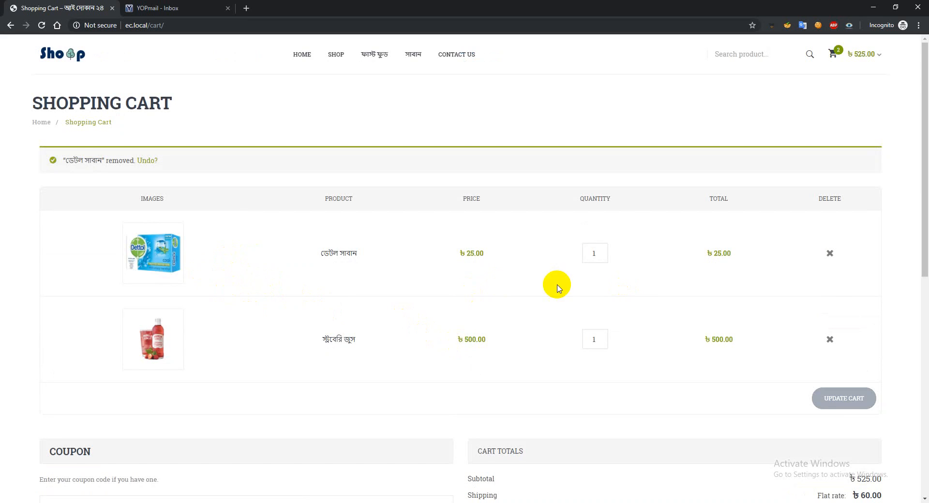
Set the quantity of ডেটল সাবান to 2 and update the cart
{"action": "mouse_move", "coordinate": [870, 57]}
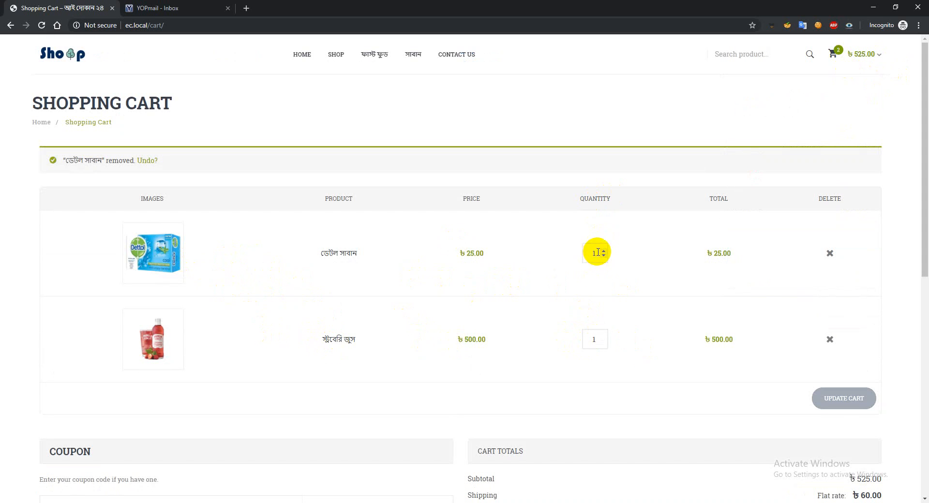
{"action": "left_click_drag", "start_coordinate": [598, 252], "coordinate": [566, 250]}
{"action": "type", "text": "2"}
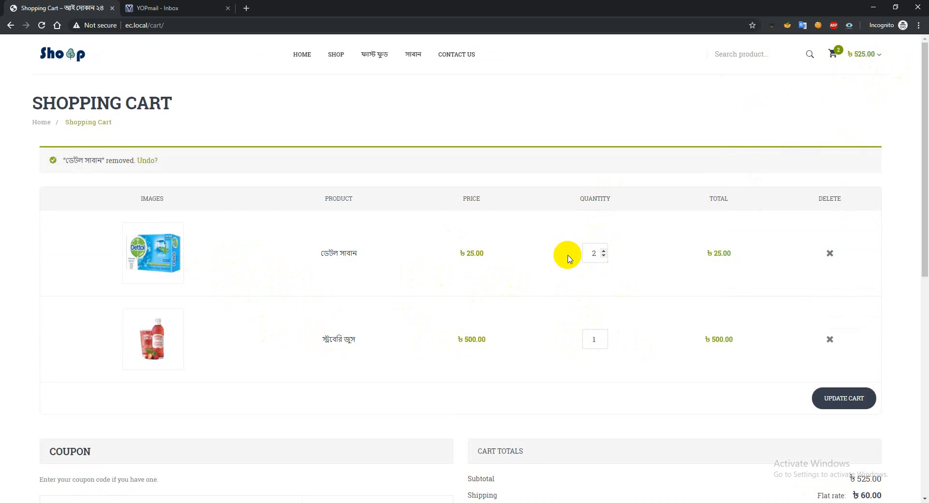
{"action": "left_click", "coordinate": [831, 397]}
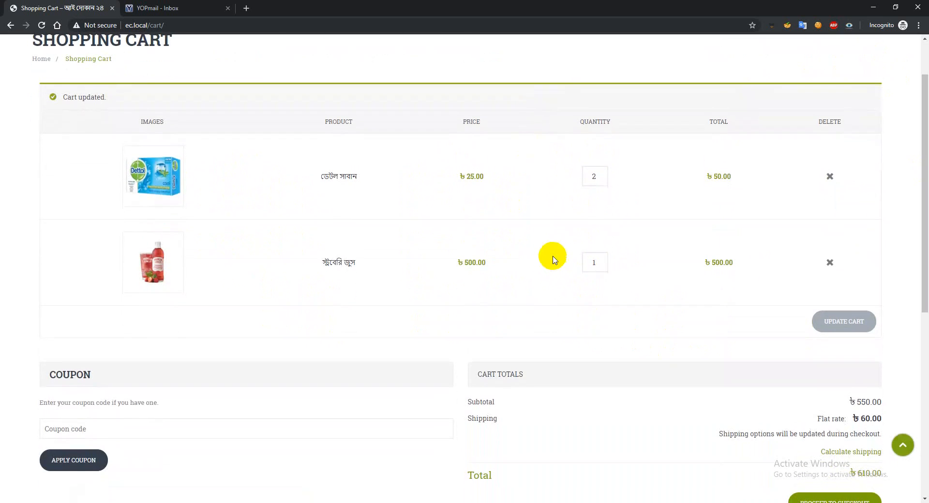
Examine the coupon section and the cart totals, including the flat-rate shipping charge, below the cart items
{"action": "scroll", "coordinate": [549, 257], "scroll_direction": "down", "scroll_amount": 3}
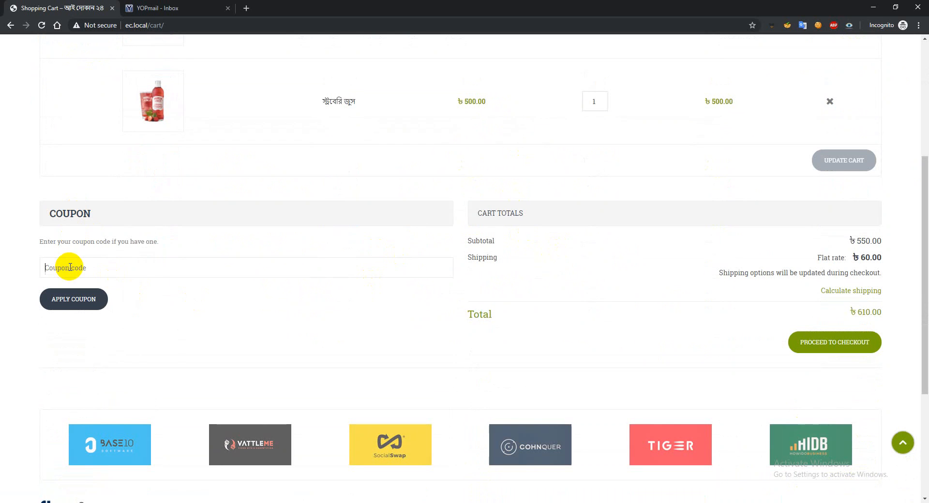
{"action": "left_click", "coordinate": [90, 268]}
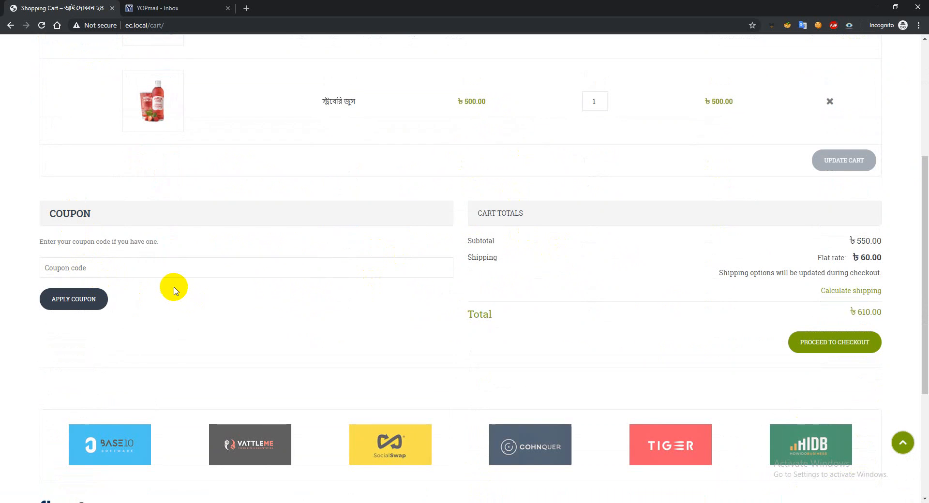
{"action": "scroll", "coordinate": [678, 309], "scroll_direction": "down", "scroll_amount": 3}
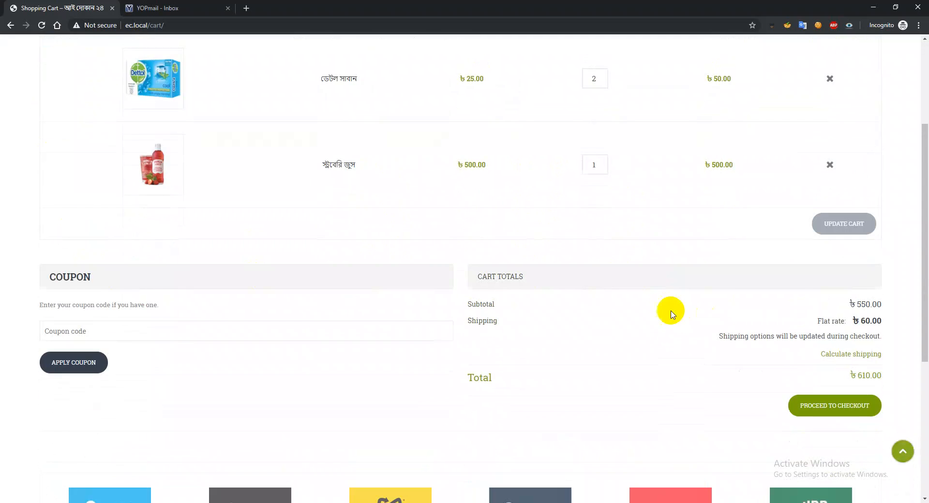
{"action": "scroll", "coordinate": [696, 320], "scroll_direction": "down", "scroll_amount": 2}
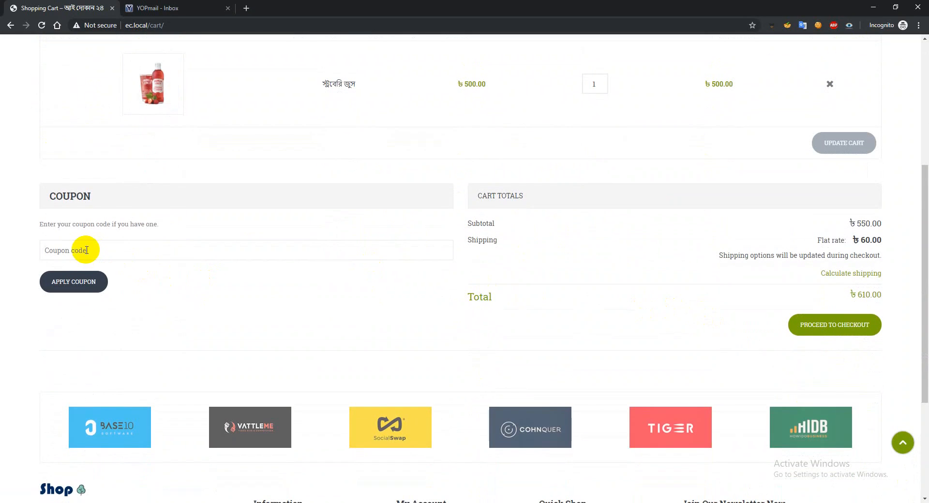
{"action": "left_click", "coordinate": [64, 290]}
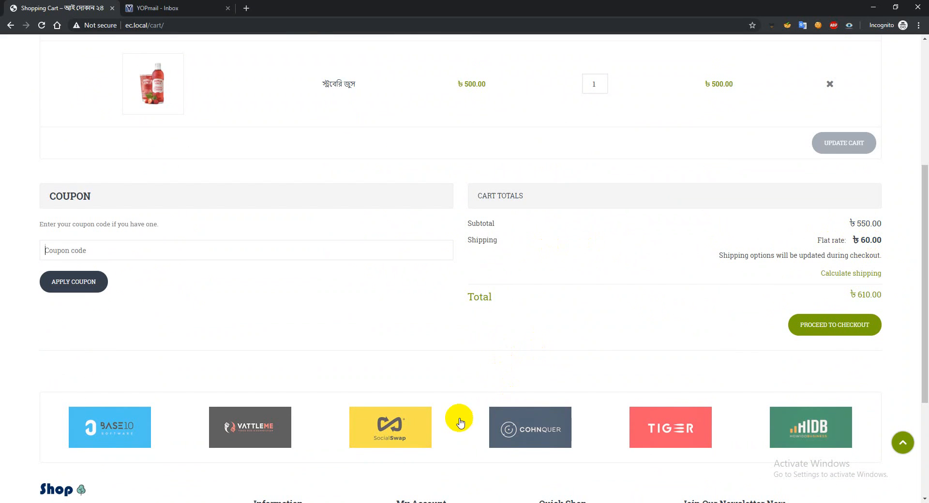
Switch to the WordPress admin window, open the WooCommerce shipping settings in a new tab and open the Bangladesh shipping zone
{"action": "left_click", "coordinate": [351, 473]}
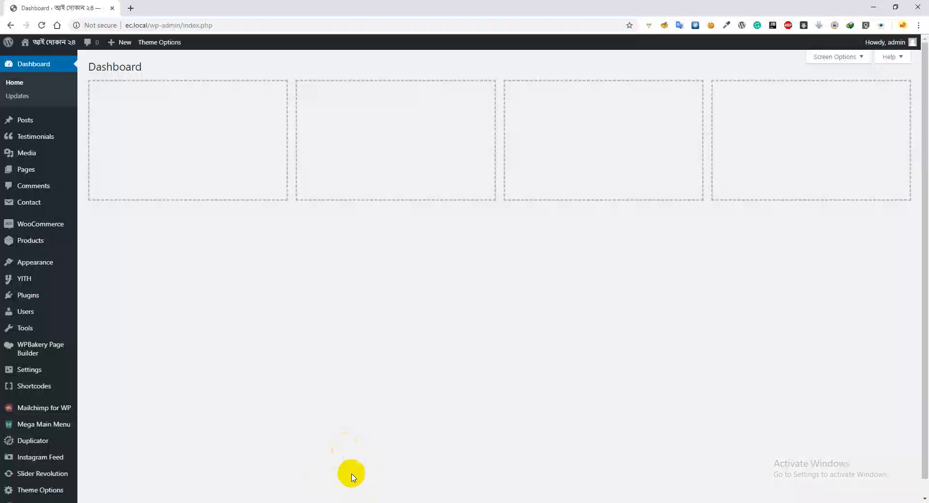
{"action": "mouse_move", "coordinate": [36, 226]}
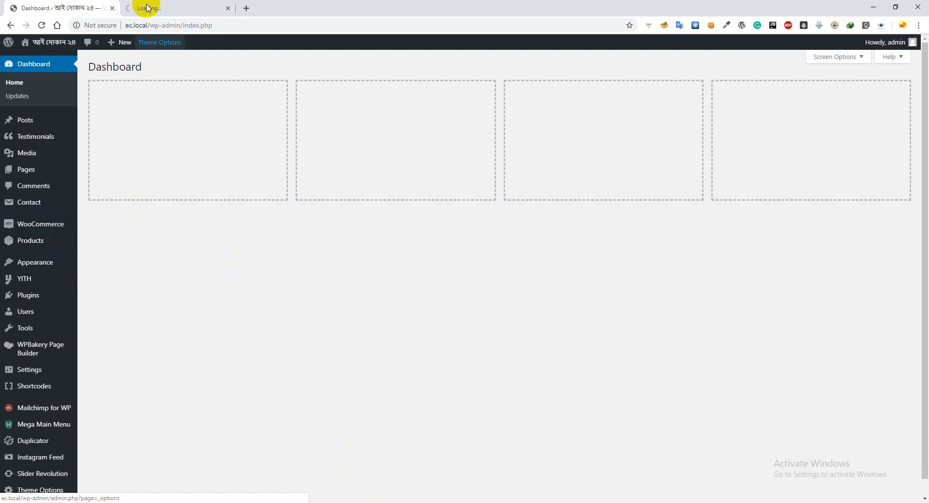
{"action": "left_click", "coordinate": [146, 8]}
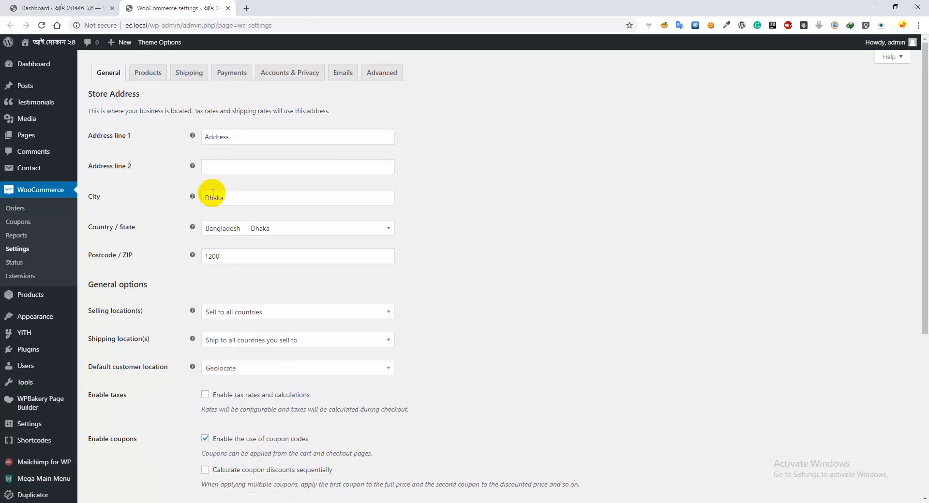
{"action": "left_click", "coordinate": [189, 73]}
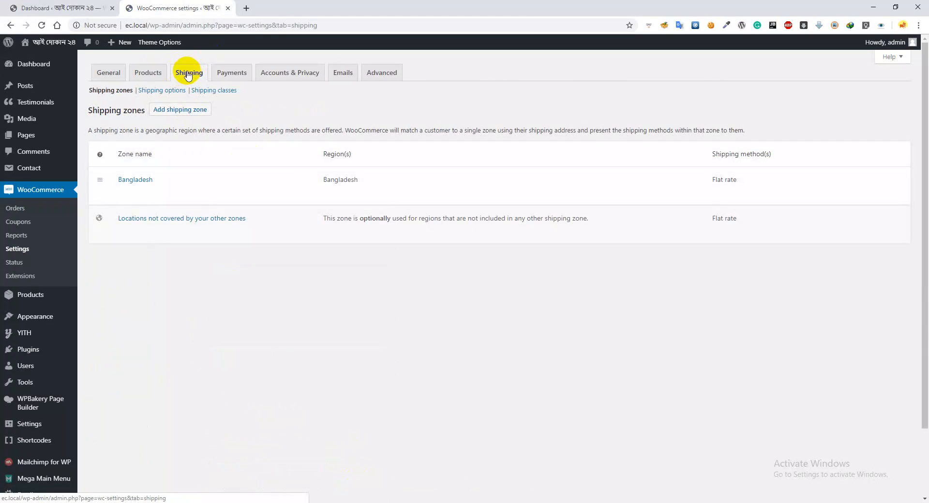
{"action": "mouse_move", "coordinate": [139, 193]}
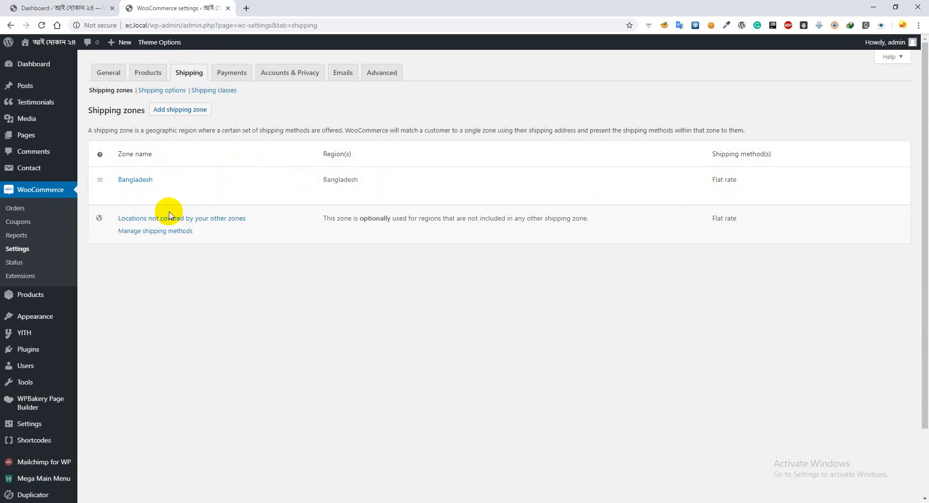
{"action": "left_click", "coordinate": [20, 196]}
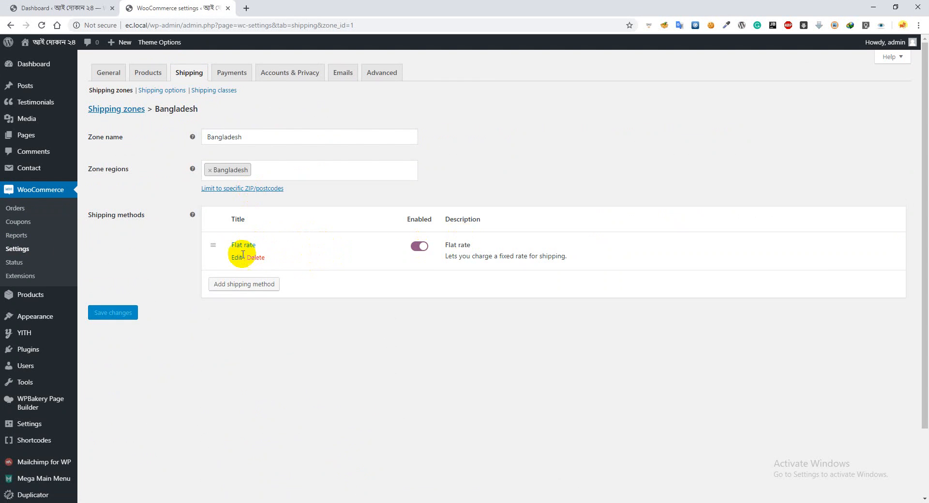
Review the Flat rate method's title, tax status and cost settings without changing them, and close the WooCommerce settings tab
{"action": "left_click", "coordinate": [236, 258]}
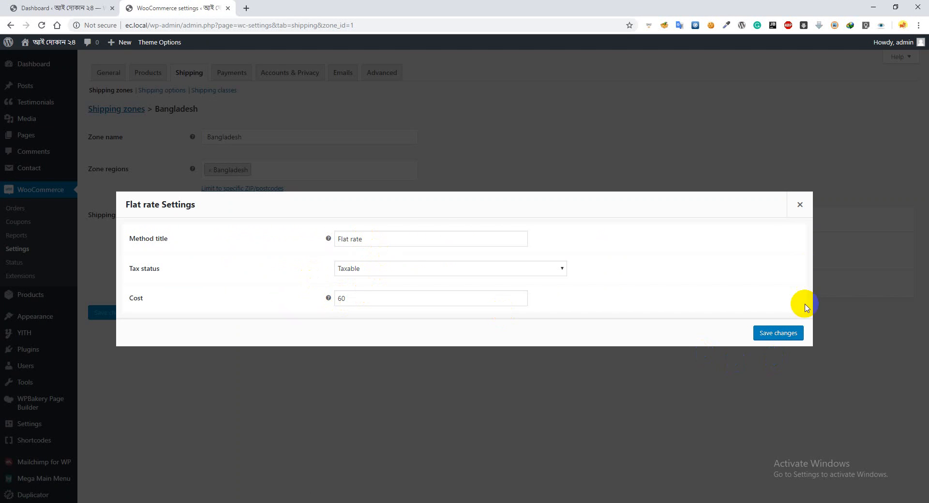
{"action": "left_click", "coordinate": [800, 204]}
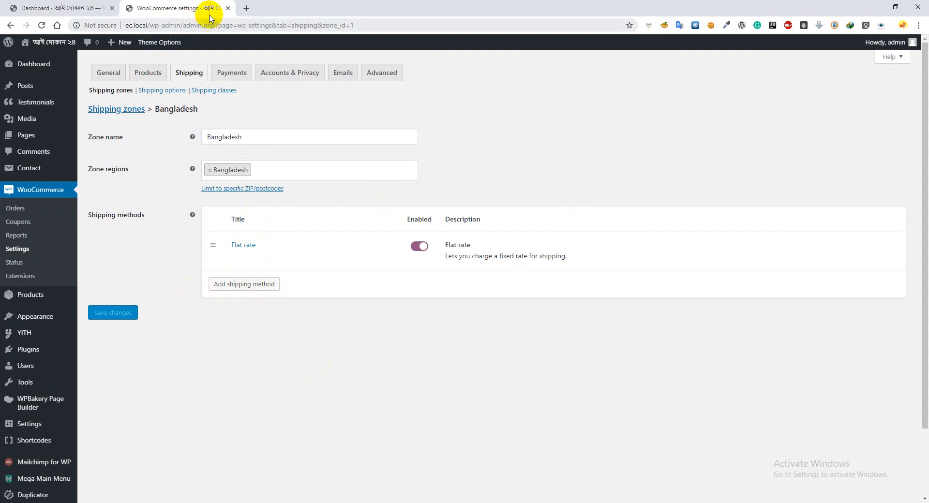
{"action": "left_click", "coordinate": [228, 9]}
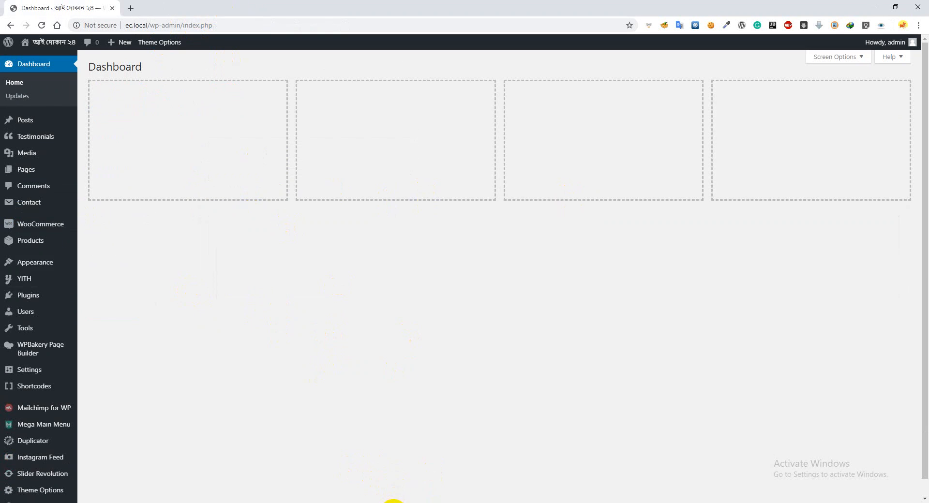
Switch back to the store's shopping cart window and proceed to checkout with the two cart items
{"action": "left_click", "coordinate": [393, 502]}
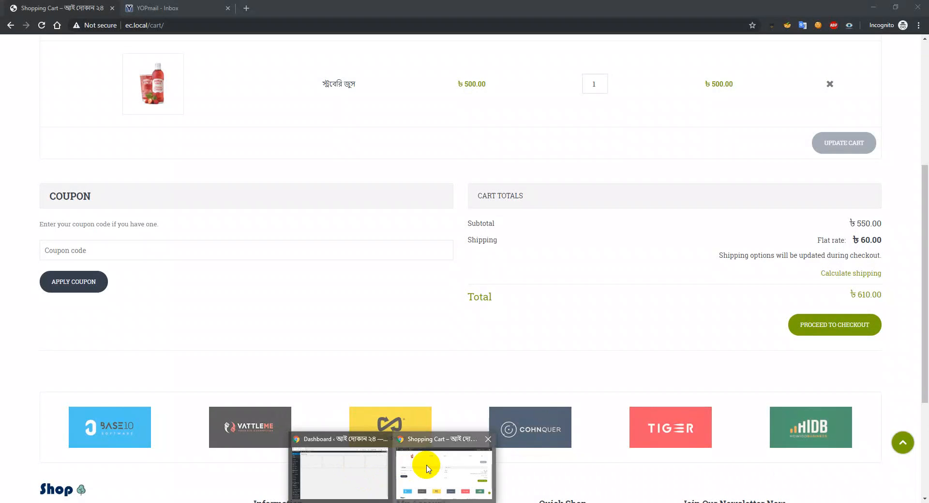
{"action": "left_click", "coordinate": [427, 469]}
{"action": "scroll", "coordinate": [305, 377], "scroll_direction": "up", "scroll_amount": 5}
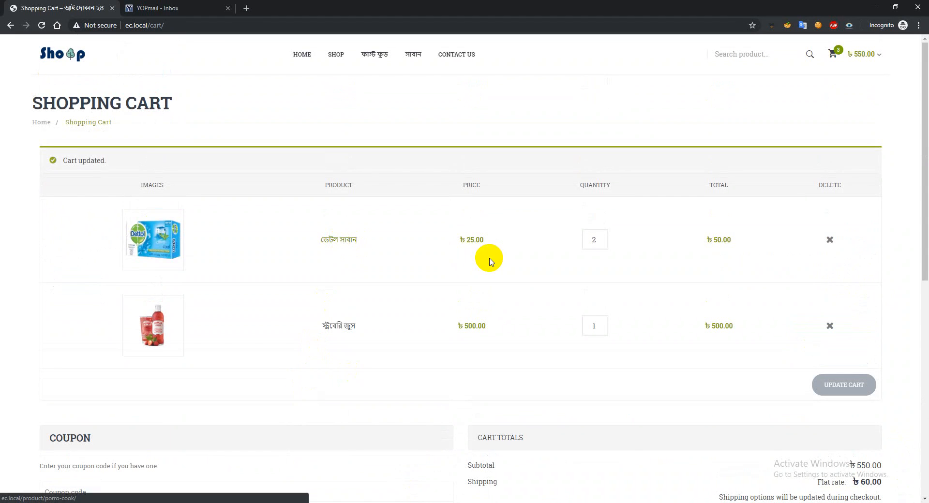
{"action": "scroll", "coordinate": [395, 274], "scroll_direction": "down", "scroll_amount": 3}
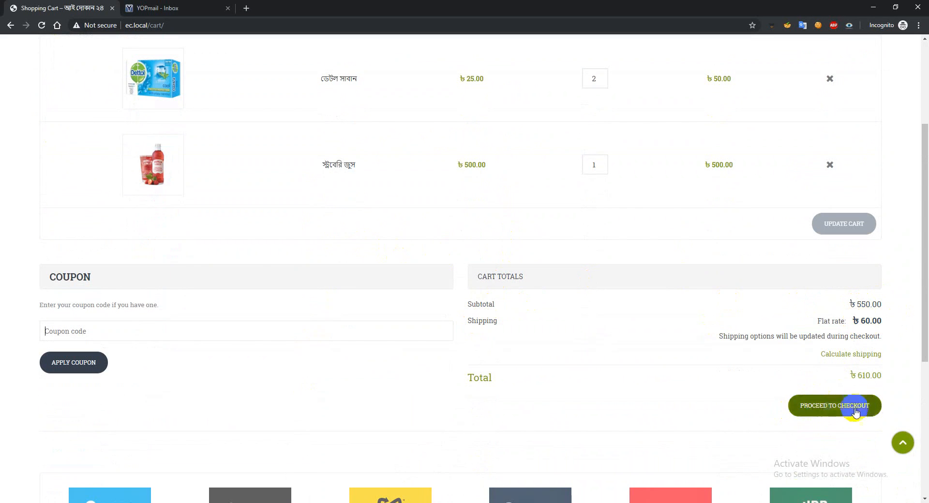
{"action": "left_click", "coordinate": [837, 406]}
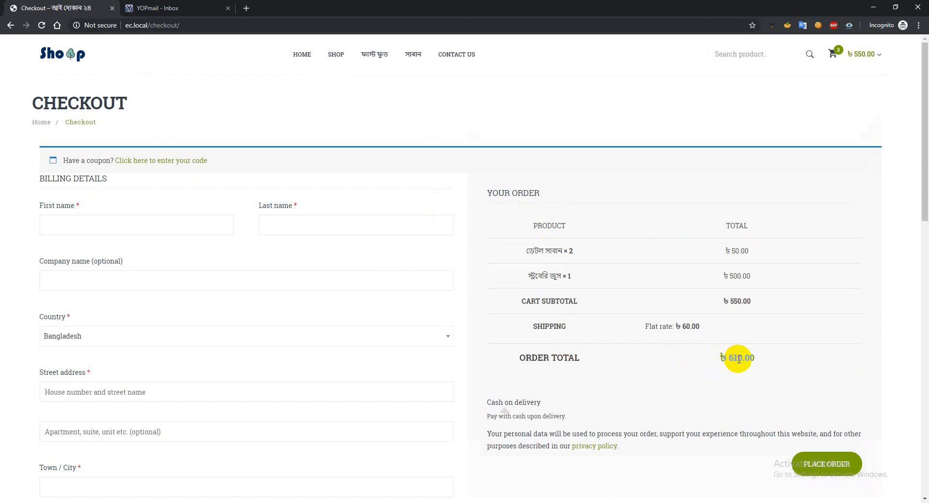
Look over the checkout form and enter the customer's first and last name in the billing details
{"action": "scroll", "coordinate": [737, 358], "scroll_direction": "down", "scroll_amount": 2}
{"action": "scroll", "coordinate": [824, 382], "scroll_direction": "up", "scroll_amount": 2}
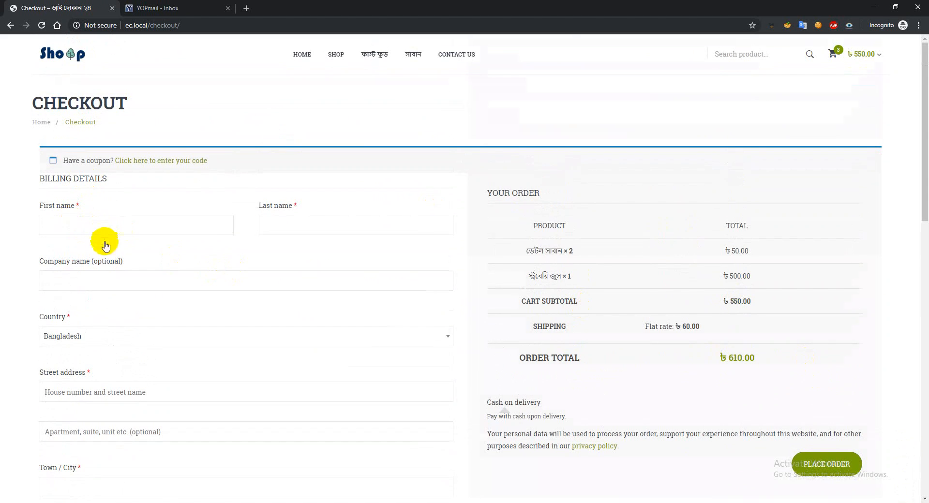
{"action": "scroll", "coordinate": [104, 242], "scroll_direction": "down", "scroll_amount": 10}
{"action": "scroll", "coordinate": [106, 295], "scroll_direction": "down", "scroll_amount": 3}
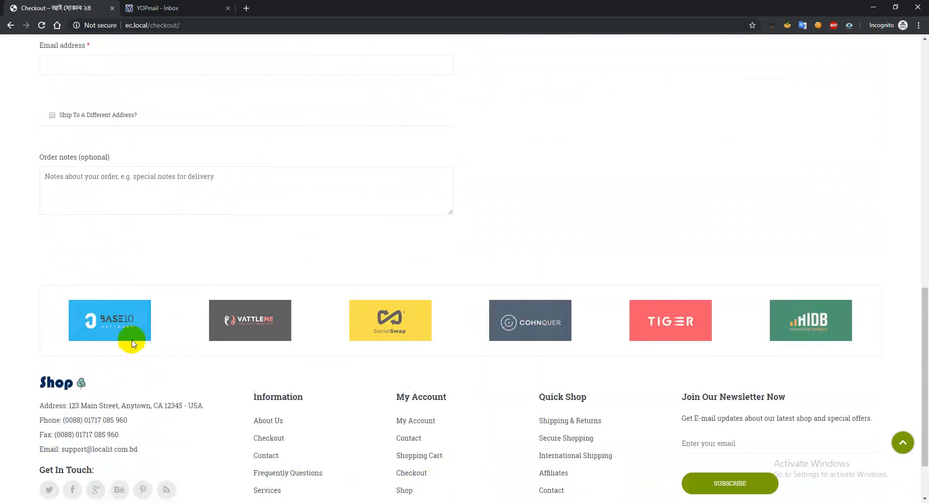
{"action": "scroll", "coordinate": [131, 334], "scroll_direction": "up", "scroll_amount": 12}
{"action": "left_click", "coordinate": [121, 149]}
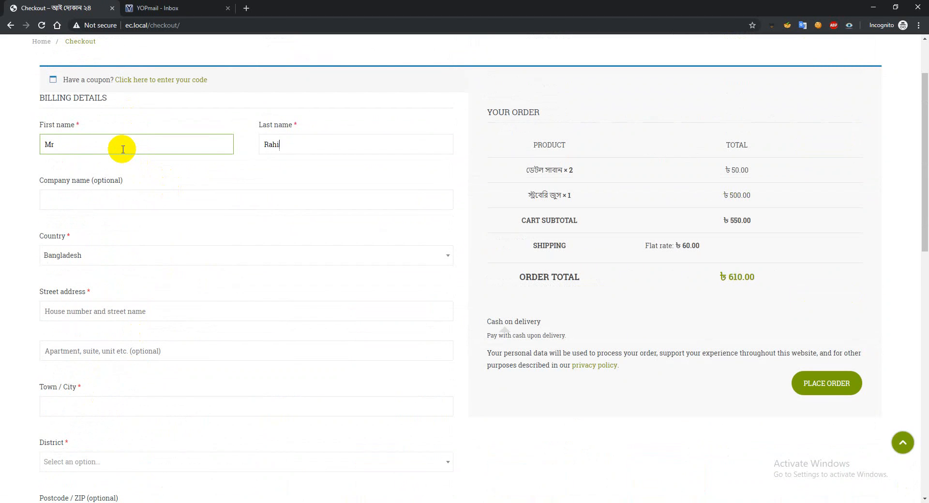
{"action": "key", "text": "Tab"}
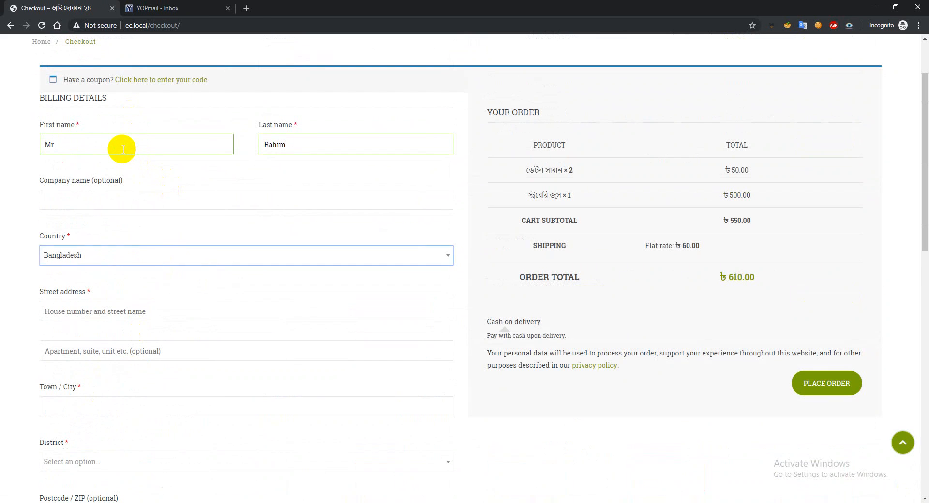
{"action": "key", "text": "Tab"}
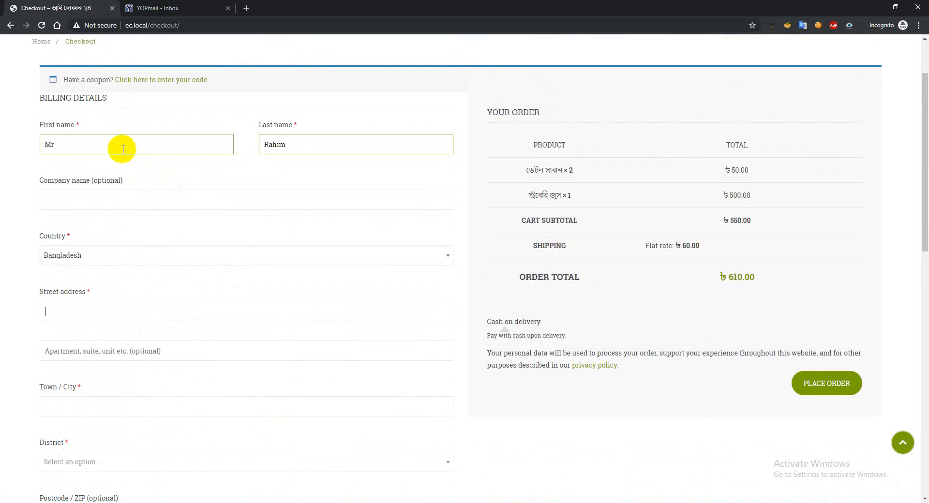
Fill in the billing street address and town, and choose the customer's district
{"action": "key", "text": "Tab"}
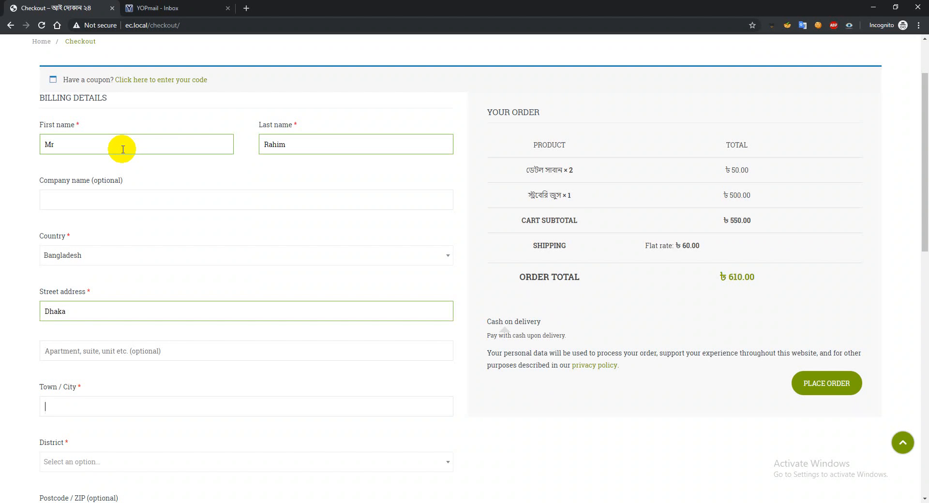
{"action": "type", "text": "Dhaka"}
{"action": "key", "text": "Tab"}
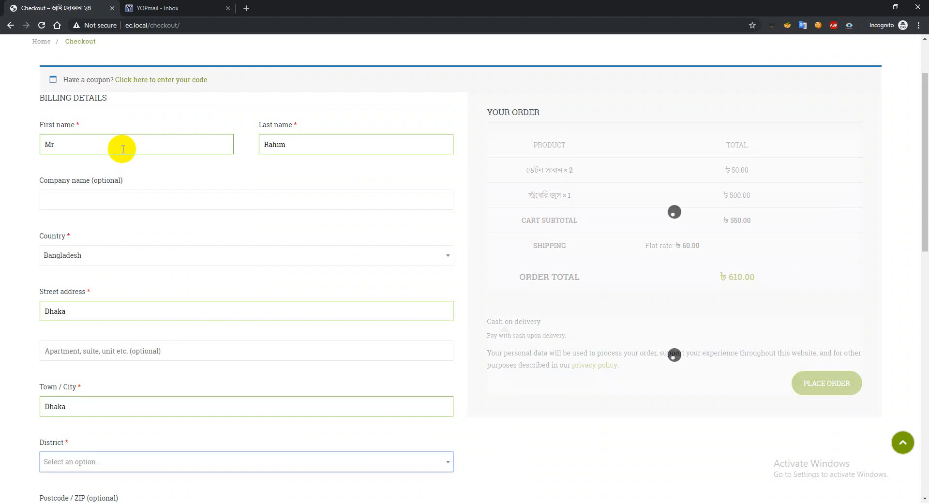
{"action": "type", "text": "Dha"}
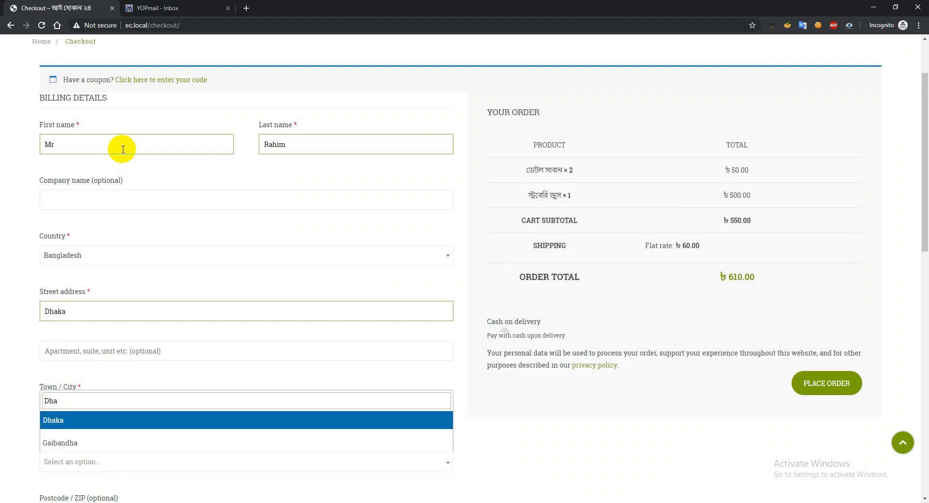
{"action": "left_click", "coordinate": [51, 420]}
Enter the customer's postcode and phone number in the billing details
{"action": "scroll", "coordinate": [4, 387], "scroll_direction": "down", "scroll_amount": 1}
{"action": "scroll", "coordinate": [139, 338], "scroll_direction": "down", "scroll_amount": 2}
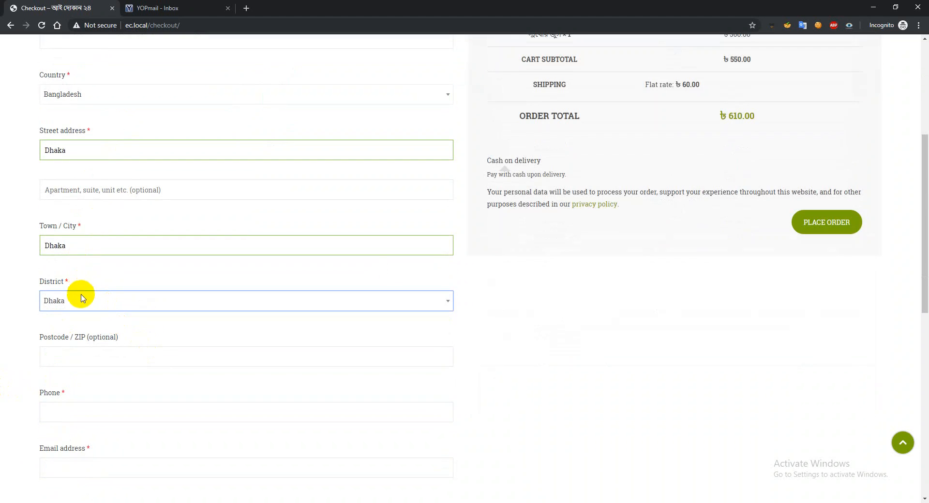
{"action": "scroll", "coordinate": [74, 277], "scroll_direction": "down", "scroll_amount": 2}
{"action": "left_click", "coordinate": [73, 272]}
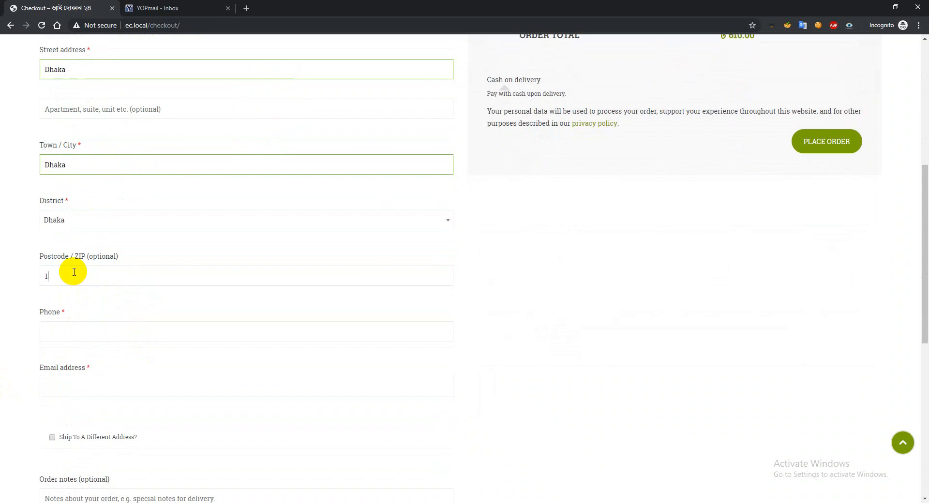
{"action": "key", "text": "Tab"}
{"action": "type", "text": "01"}
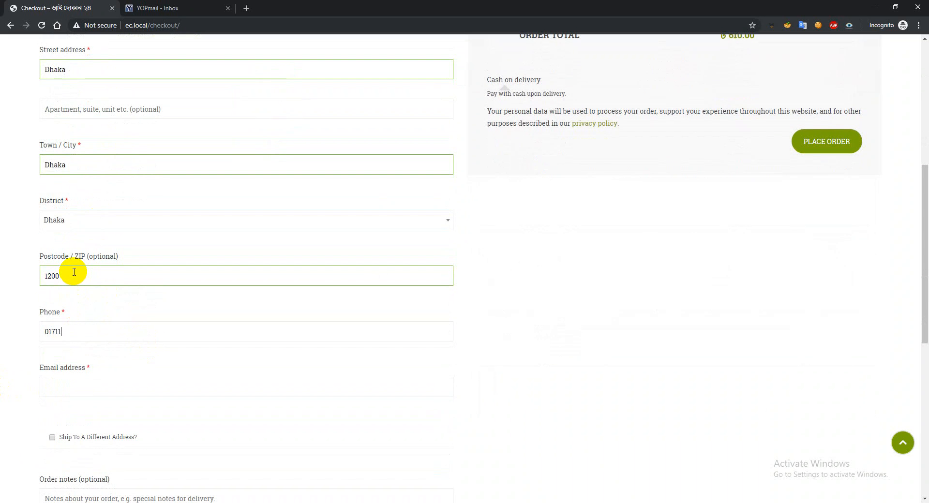
Copy the test e-mail address from the YOPmail inbox and paste it into the billing e-mail field
{"action": "left_click", "coordinate": [84, 387]}
{"action": "left_click", "coordinate": [160, 6]}
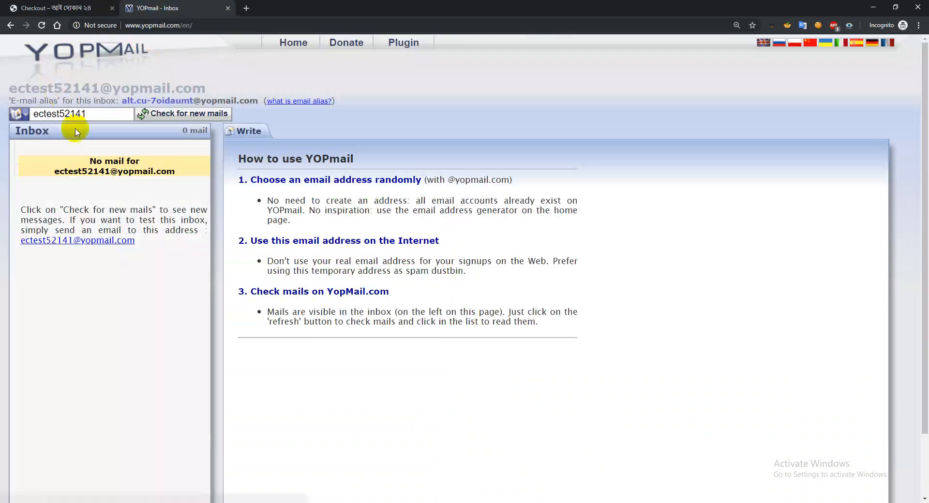
{"action": "left_click_drag", "start_coordinate": [9, 88], "coordinate": [203, 88]}
{"action": "right_click", "coordinate": [186, 83]}
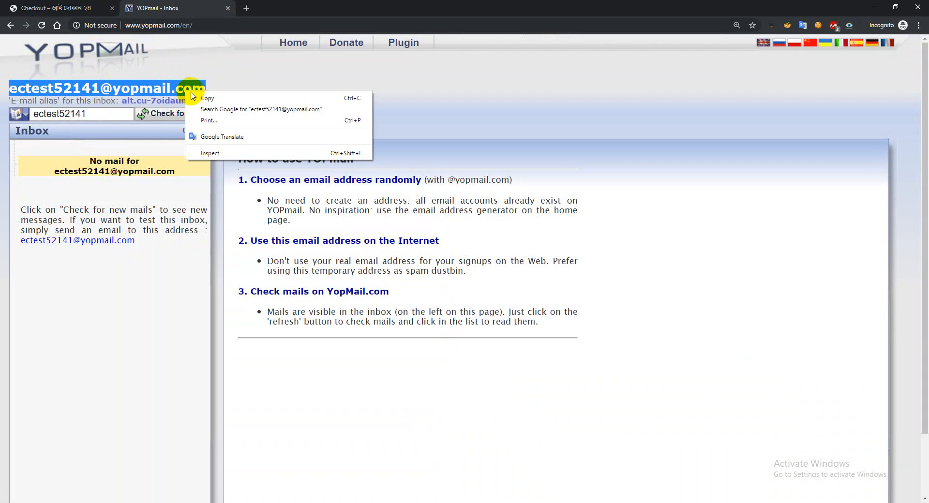
{"action": "left_click", "coordinate": [208, 97]}
{"action": "left_click", "coordinate": [77, 8]}
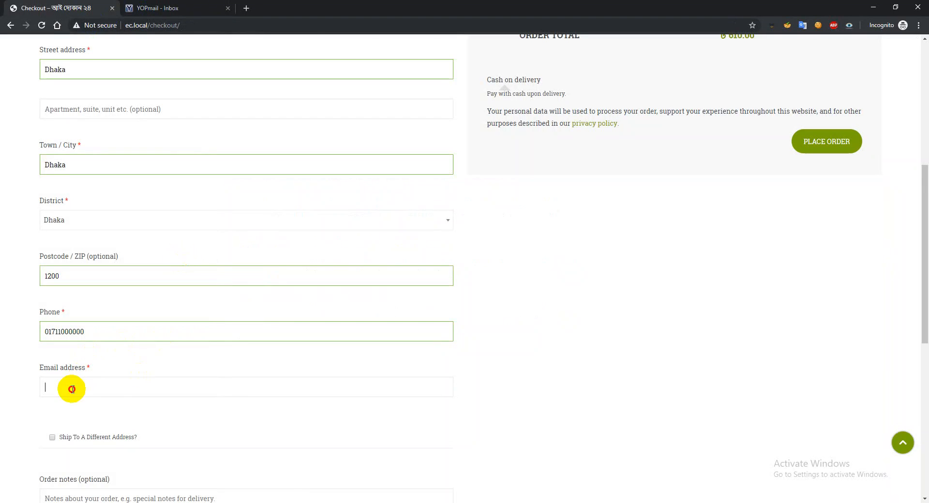
{"action": "key", "text": "ctrl+v"}
View the extra fields offered for shipping to a different address and leave that option disabled
{"action": "scroll", "coordinate": [162, 375], "scroll_direction": "down", "scroll_amount": 3}
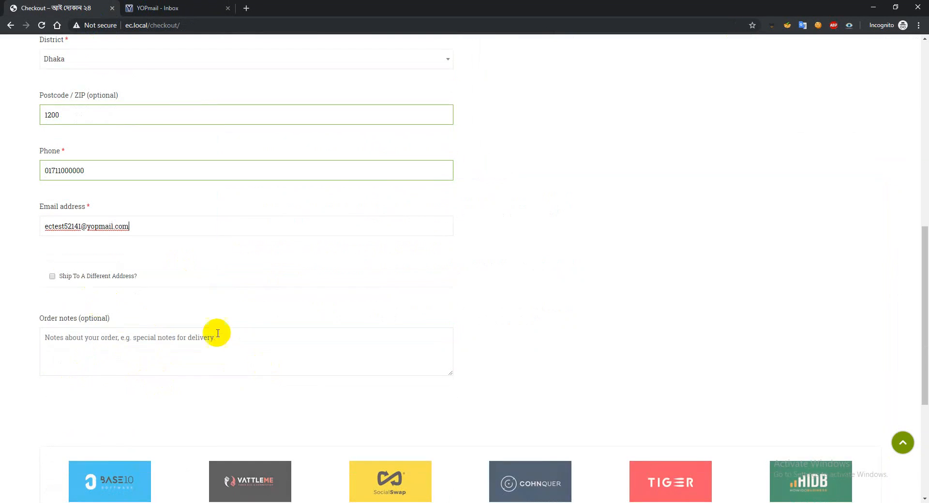
{"action": "left_click", "coordinate": [52, 277]}
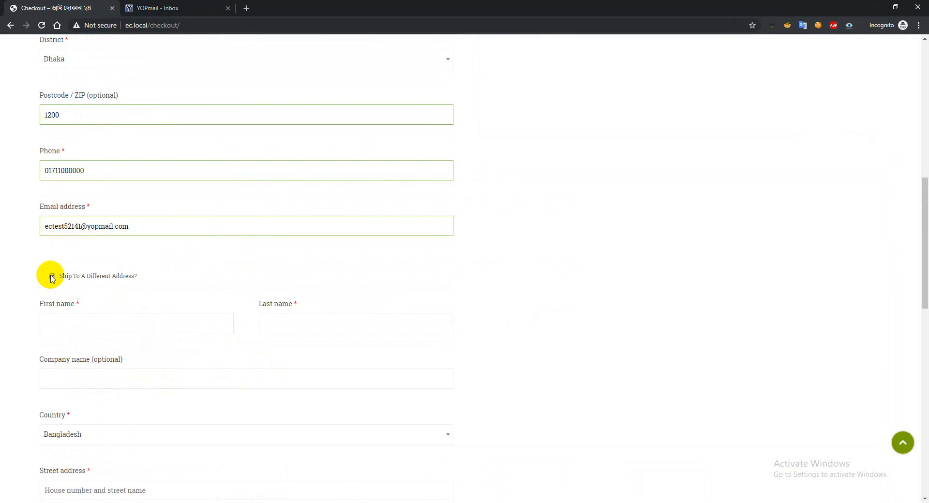
{"action": "left_click", "coordinate": [53, 278]}
{"action": "scroll", "coordinate": [137, 251], "scroll_direction": "up", "scroll_amount": 10}
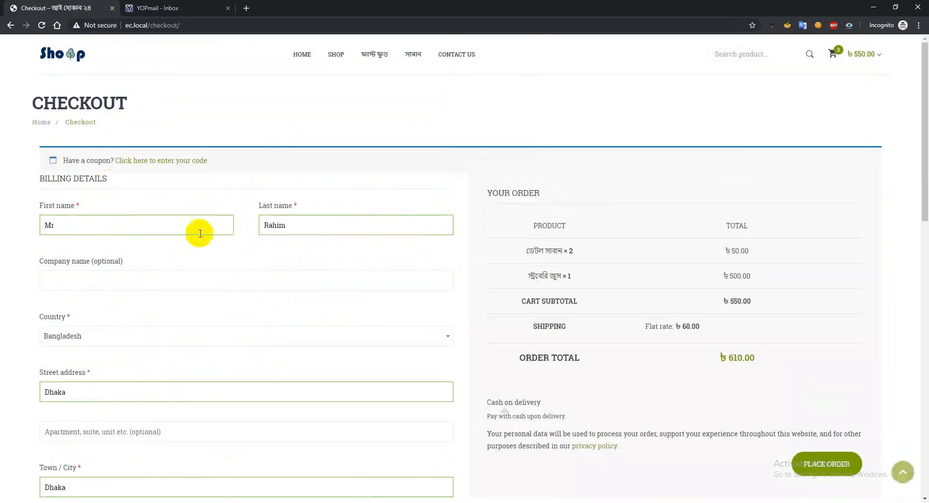
{"action": "scroll", "coordinate": [281, 300], "scroll_direction": "down", "scroll_amount": 10}
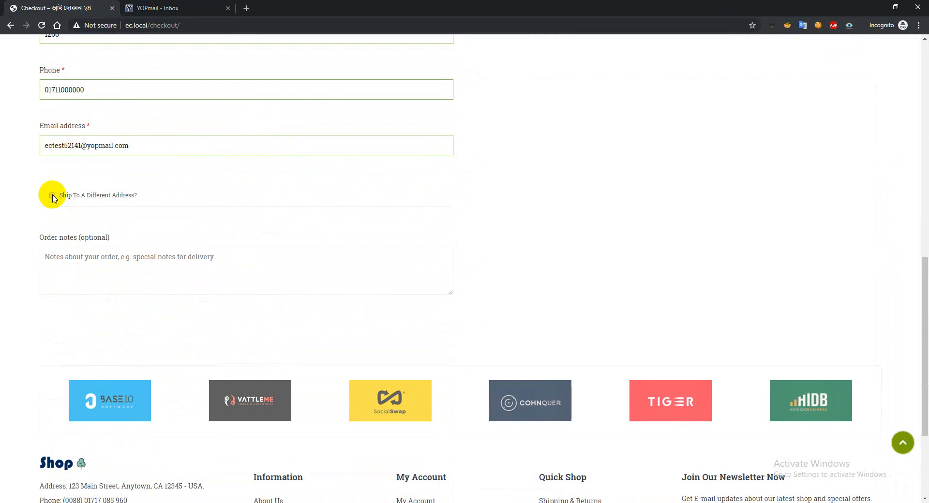
{"action": "left_click", "coordinate": [53, 196]}
{"action": "left_click", "coordinate": [53, 195]}
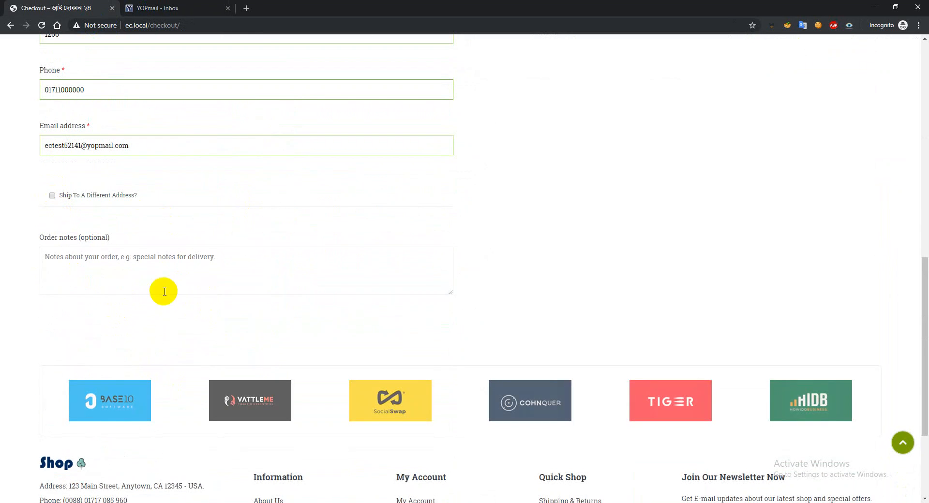
Leave the order notes empty and place the order with cash on delivery
{"action": "left_click", "coordinate": [82, 263]}
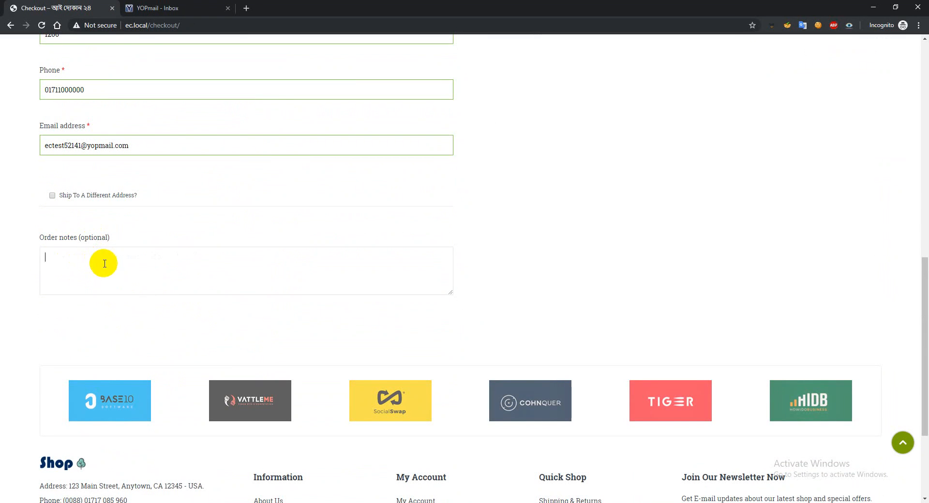
{"action": "scroll", "coordinate": [91, 263], "scroll_direction": "up", "scroll_amount": 10}
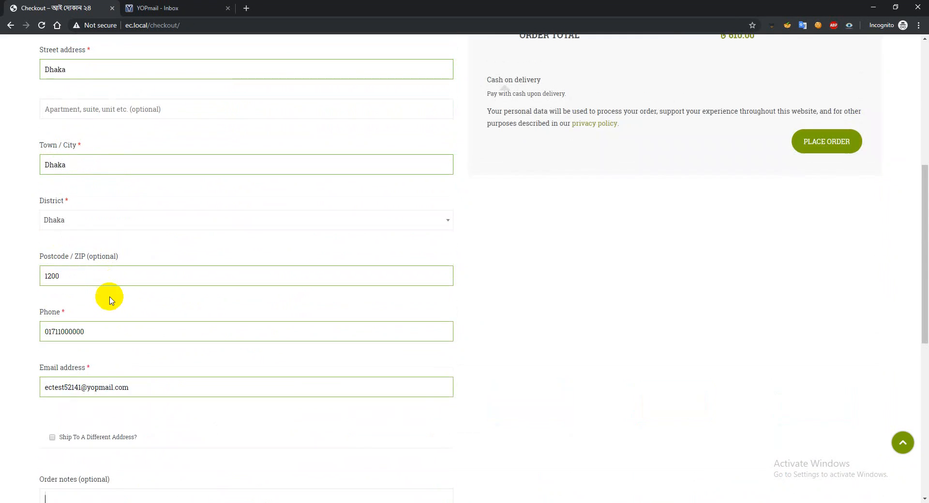
{"action": "scroll", "coordinate": [744, 310], "scroll_direction": "down", "scroll_amount": 3}
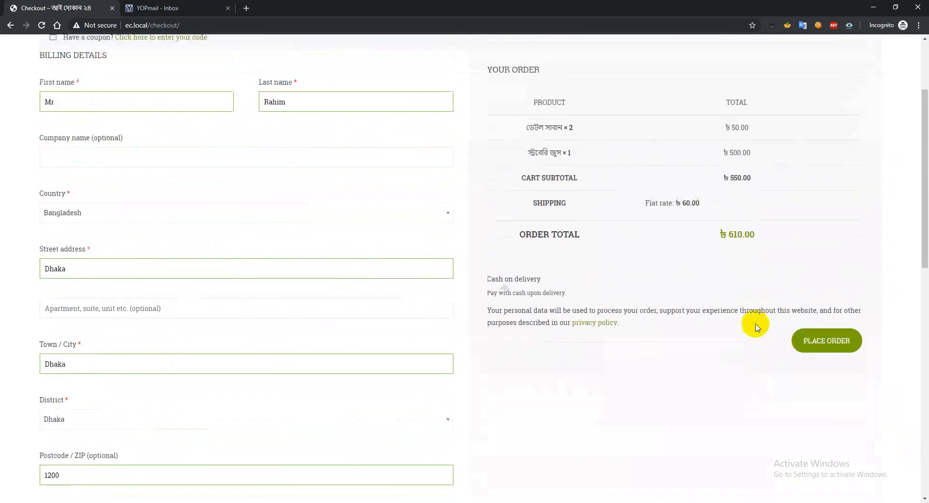
{"action": "left_click", "coordinate": [824, 303]}
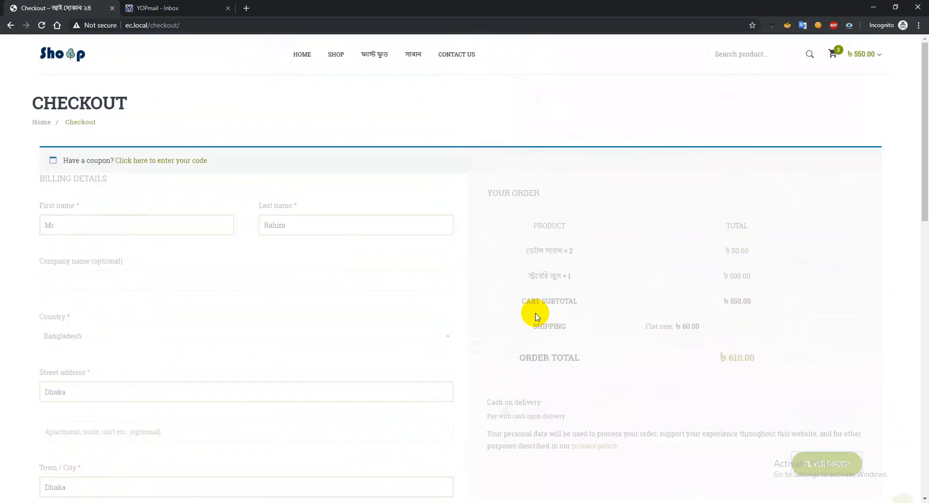
{"action": "scroll", "coordinate": [533, 316], "scroll_direction": "down", "scroll_amount": 2}
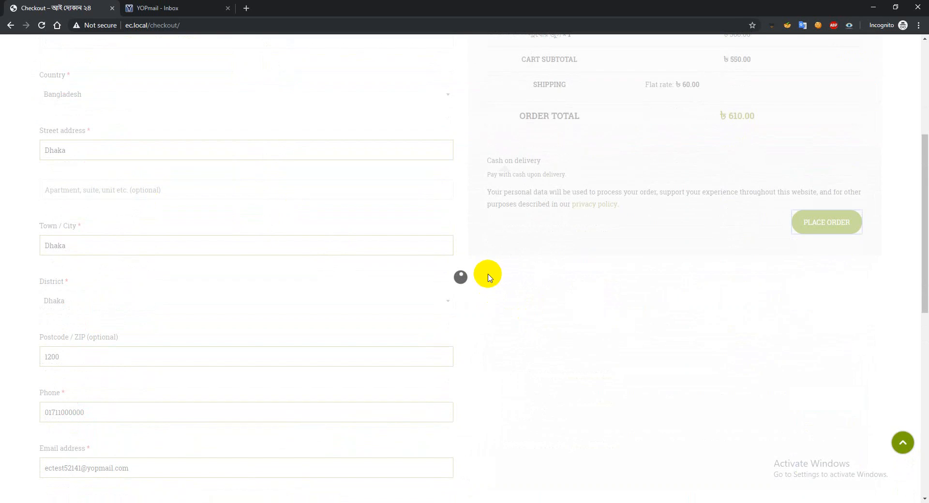
Check the YOPmail inbox for the order e-mail, return to the checkout page and select its URL
{"action": "left_click", "coordinate": [187, 4]}
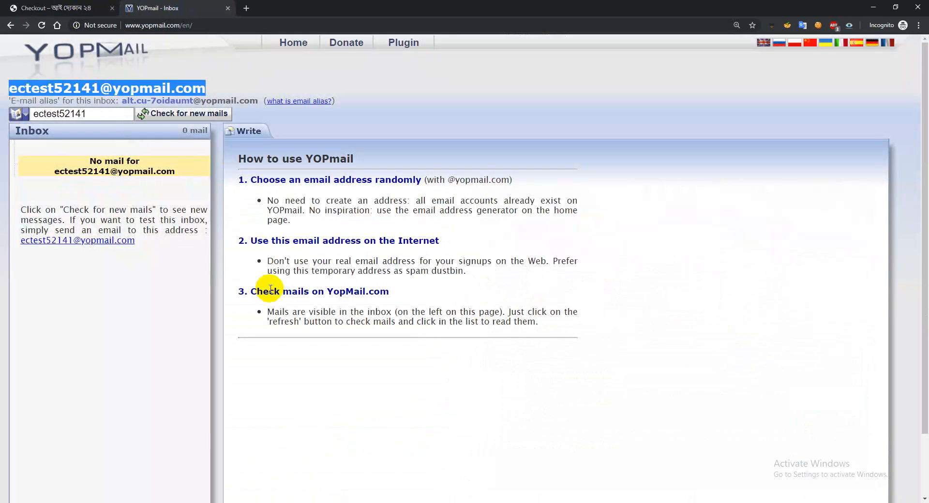
{"action": "left_click", "coordinate": [97, 7]}
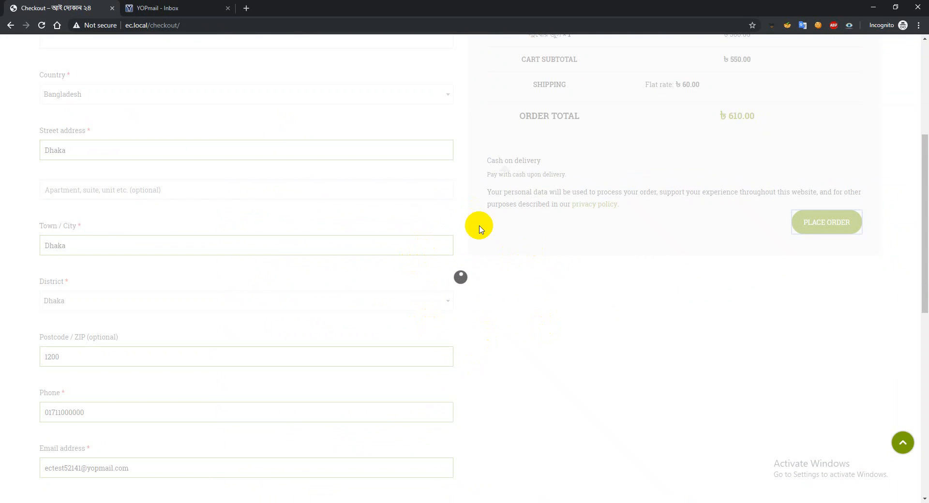
{"action": "left_click", "coordinate": [154, 26]}
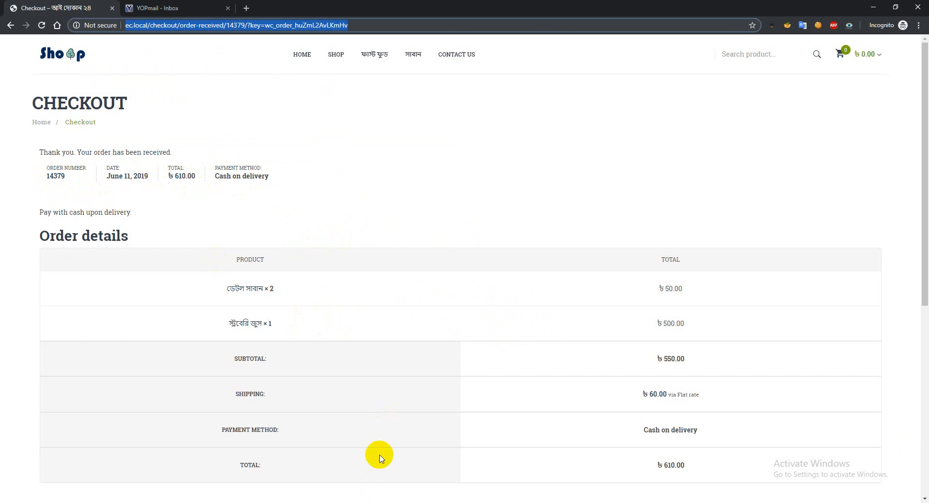
Glance at the WordPress admin dashboard, return to the store's order-received page and review its order details
{"action": "mouse_move", "coordinate": [391, 502]}
{"action": "left_click", "coordinate": [353, 484]}
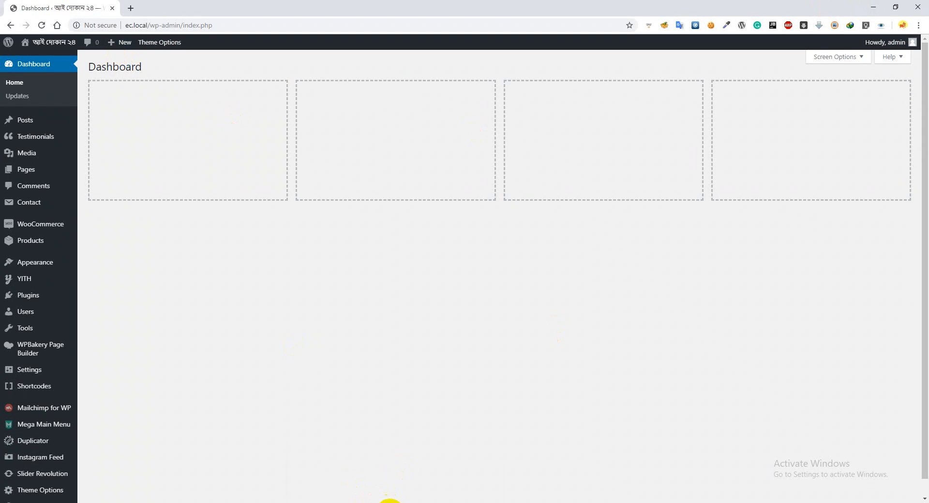
{"action": "mouse_move", "coordinate": [390, 501]}
{"action": "left_click", "coordinate": [425, 480]}
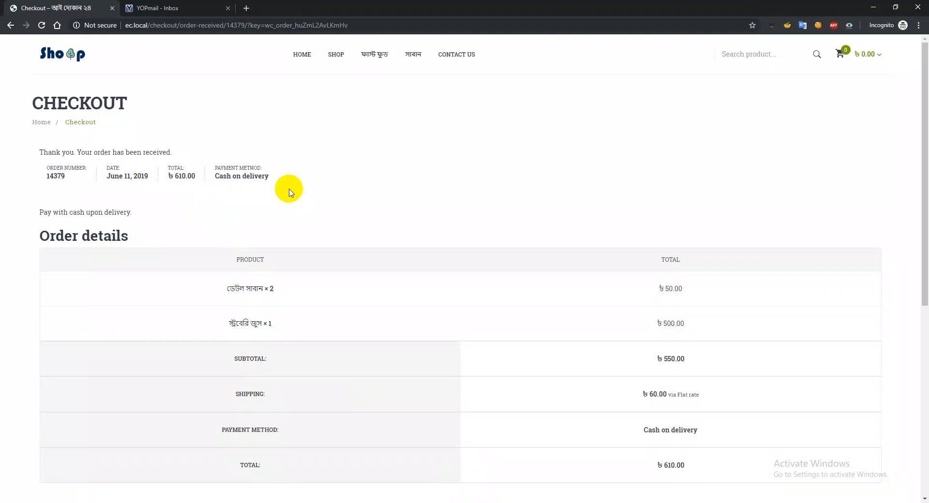
{"action": "scroll", "coordinate": [319, 244], "scroll_direction": "down", "scroll_amount": 3}
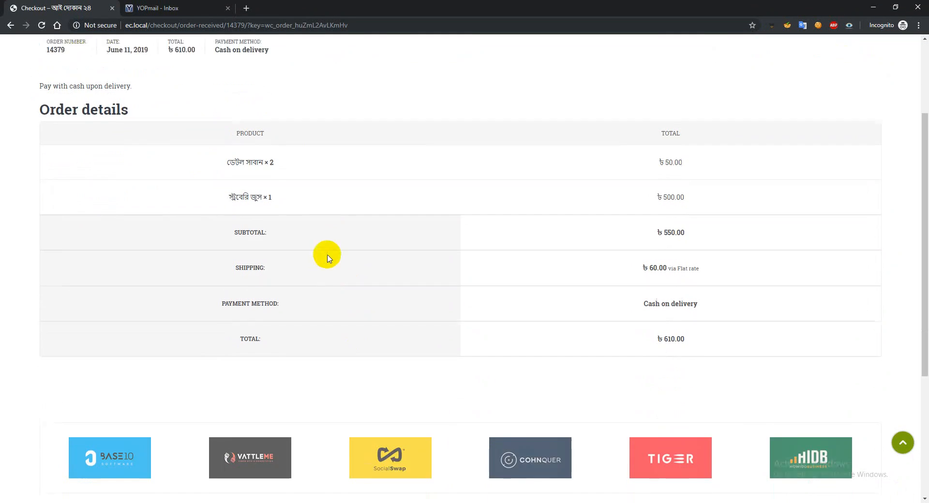
{"action": "scroll", "coordinate": [318, 236], "scroll_direction": "up", "scroll_amount": 3}
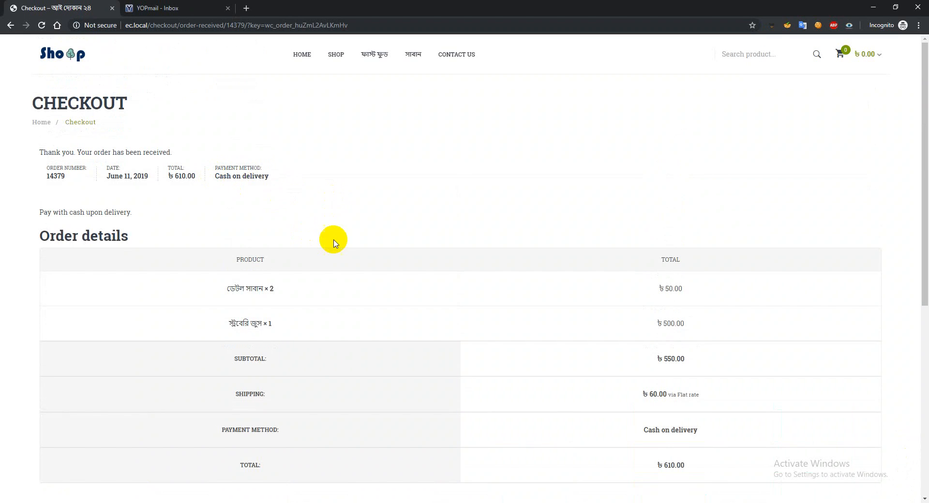
{"action": "scroll", "coordinate": [333, 241], "scroll_direction": "down", "scroll_amount": 3}
{"action": "scroll", "coordinate": [334, 239], "scroll_direction": "up", "scroll_amount": 3}
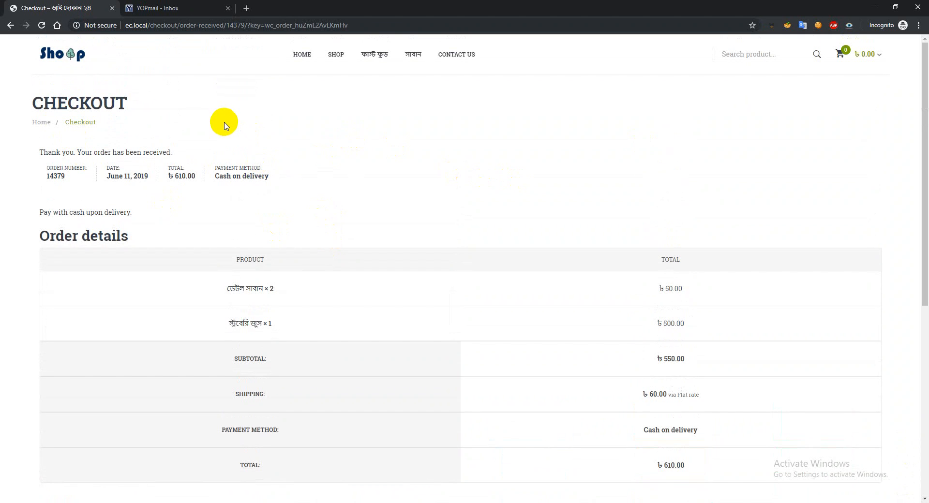
Check the YOPmail inbox for new mail and open the store's order-received e-mail
{"action": "left_click", "coordinate": [176, 8]}
{"action": "left_click", "coordinate": [180, 118]}
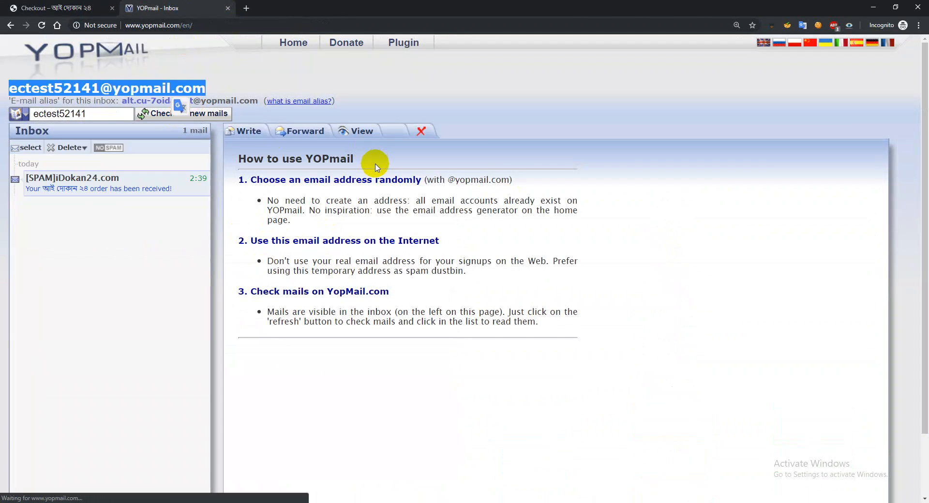
{"action": "left_click", "coordinate": [119, 190]}
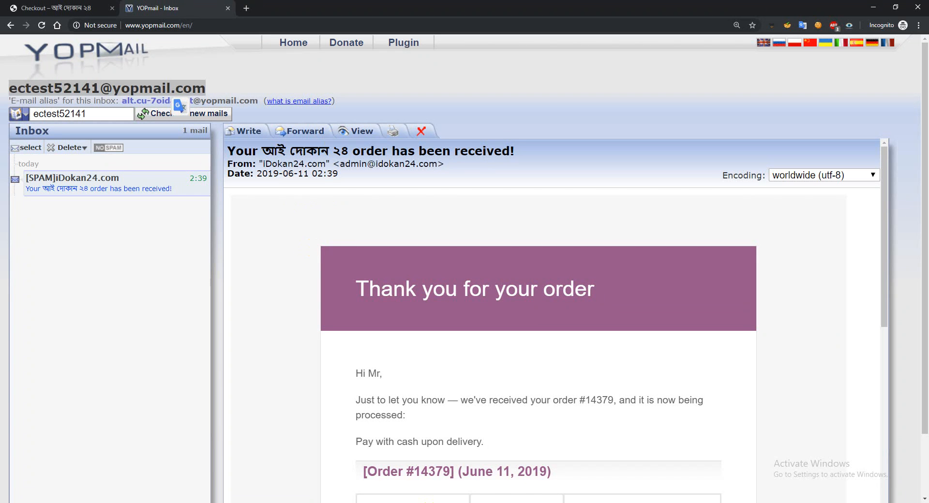
Point out the file "07. Product Upload & WooCommerce Basic Settings - WP eCommerce.wmv" in the Videos folder and return to YOPmail
{"action": "mouse_move", "coordinate": [451, 501]}
{"action": "left_click", "coordinate": [420, 472]}
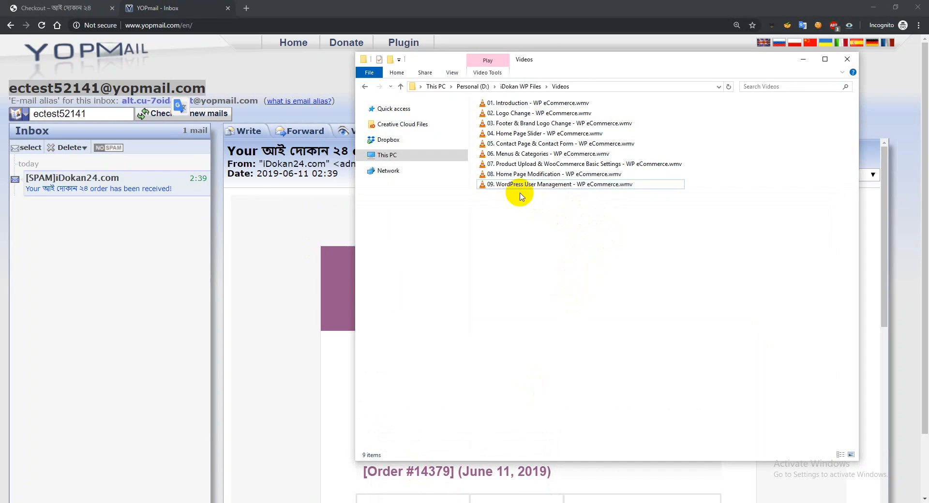
{"action": "left_click", "coordinate": [544, 167]}
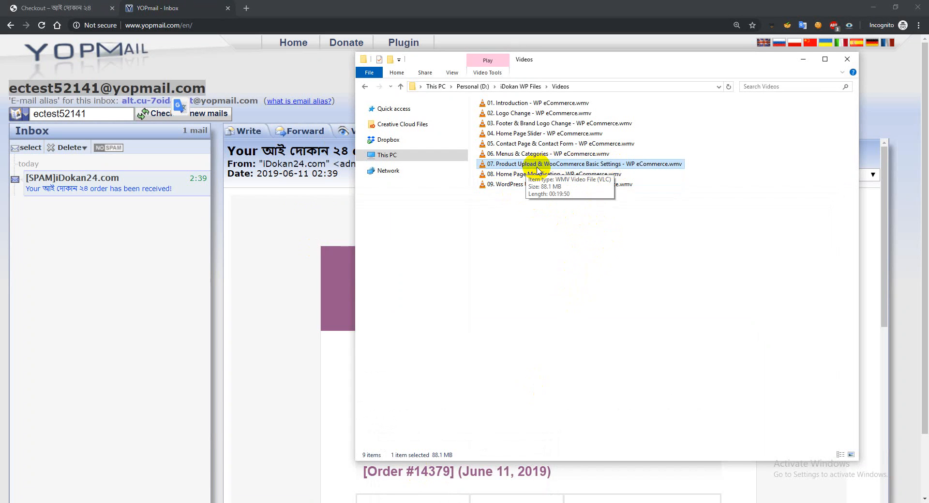
{"action": "left_click", "coordinate": [300, 220]}
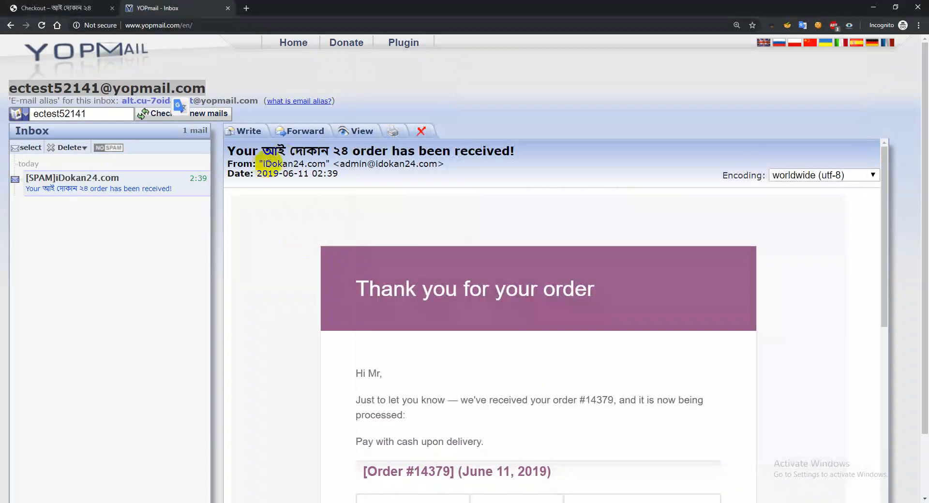
Examine the order e-mail's sender address, product table, payment method, and billing and shipping addresses
{"action": "left_click_drag", "start_coordinate": [263, 163], "coordinate": [394, 171]}
{"action": "left_click", "coordinate": [366, 173]}
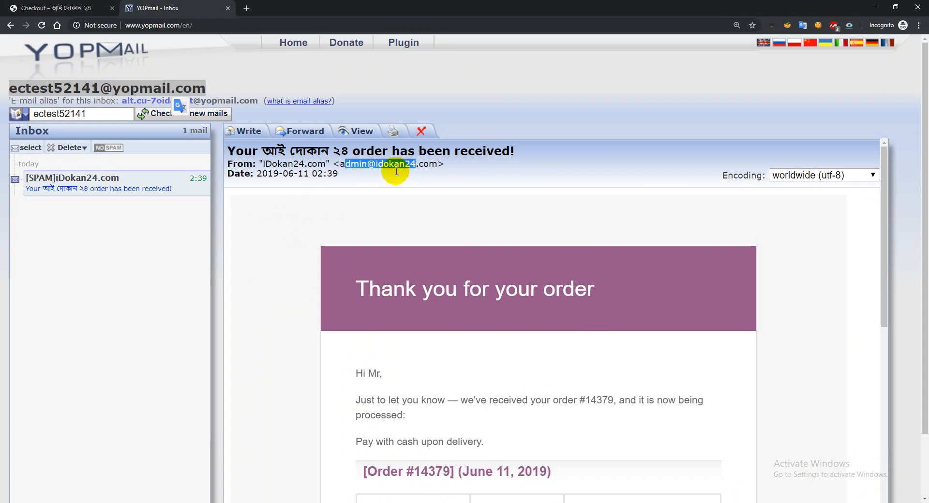
{"action": "left_click", "coordinate": [297, 216]}
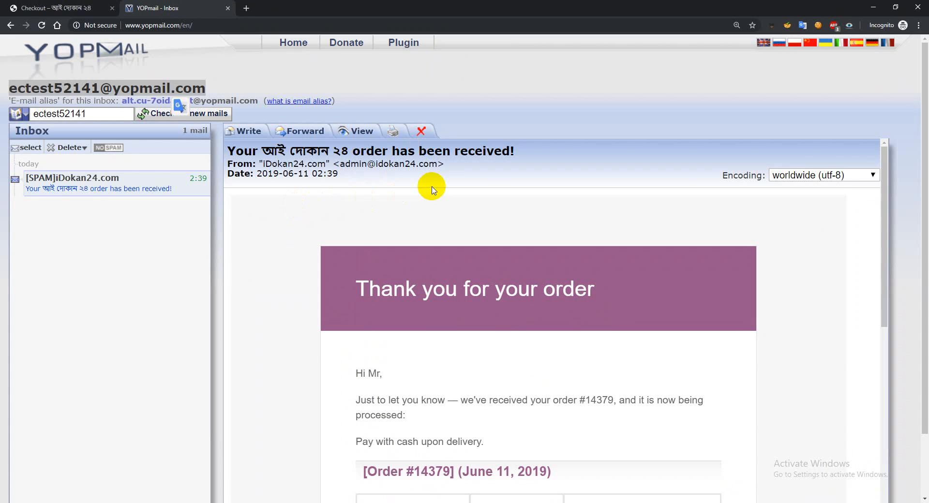
{"action": "scroll", "coordinate": [441, 248], "scroll_direction": "down", "scroll_amount": 2}
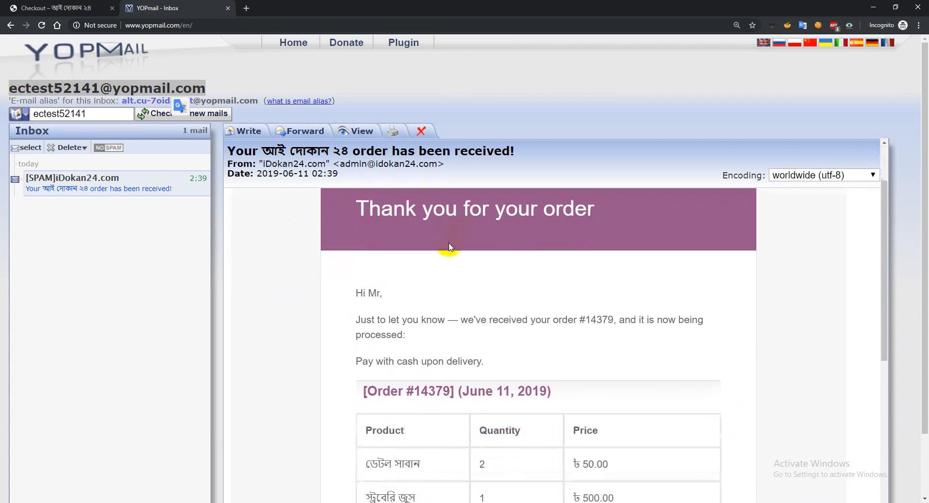
{"action": "scroll", "coordinate": [534, 296], "scroll_direction": "down", "scroll_amount": 2}
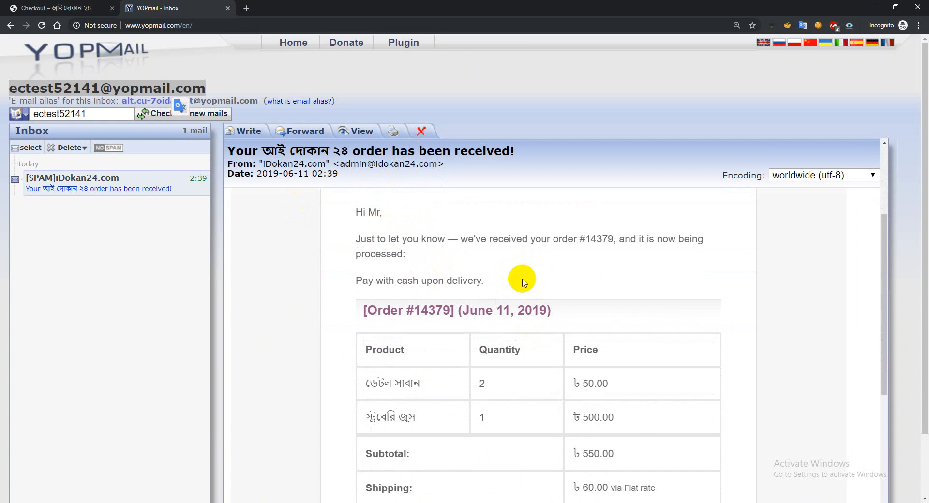
{"action": "scroll", "coordinate": [563, 307], "scroll_direction": "down", "scroll_amount": 6}
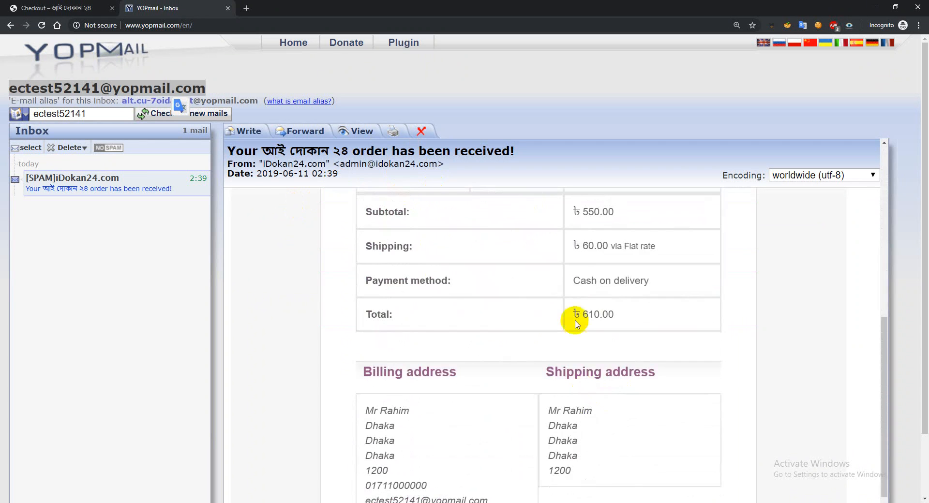
{"action": "scroll", "coordinate": [553, 387], "scroll_direction": "down", "scroll_amount": 2}
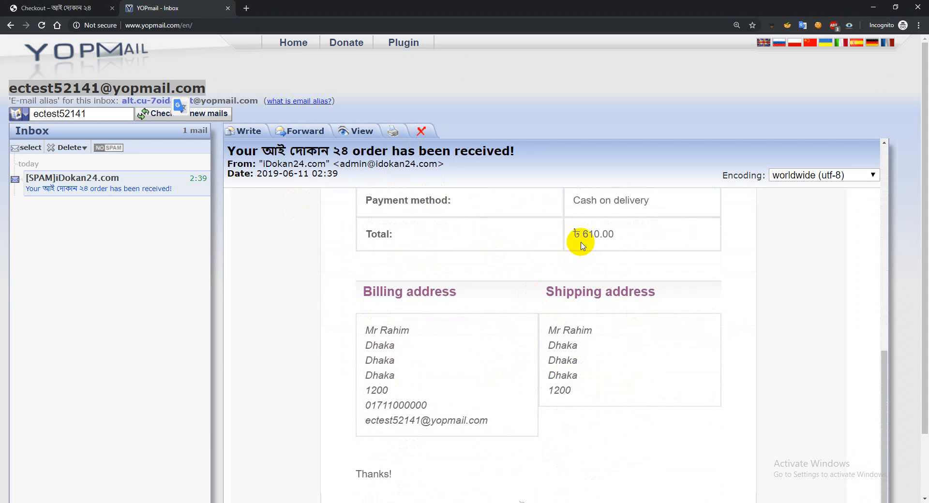
{"action": "scroll", "coordinate": [573, 309], "scroll_direction": "down", "scroll_amount": 1}
{"action": "scroll", "coordinate": [572, 317], "scroll_direction": "down", "scroll_amount": 1}
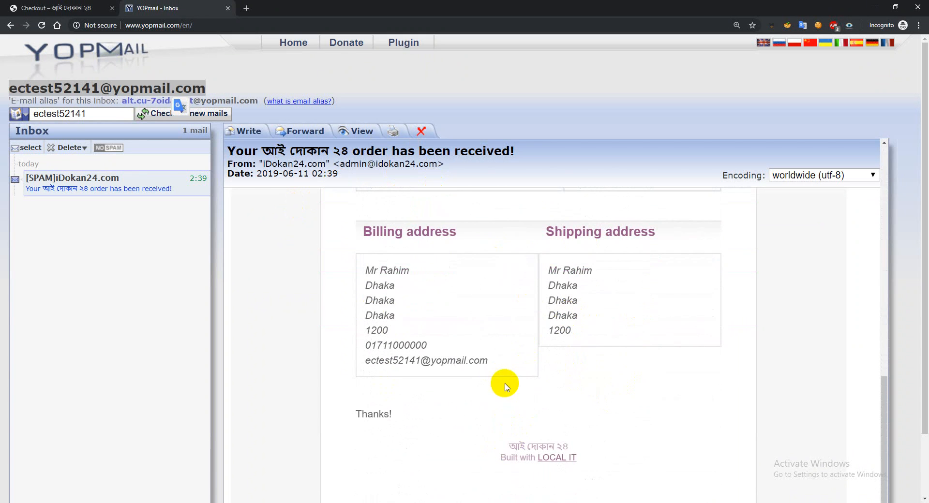
{"action": "scroll", "coordinate": [504, 384], "scroll_direction": "up", "scroll_amount": 7}
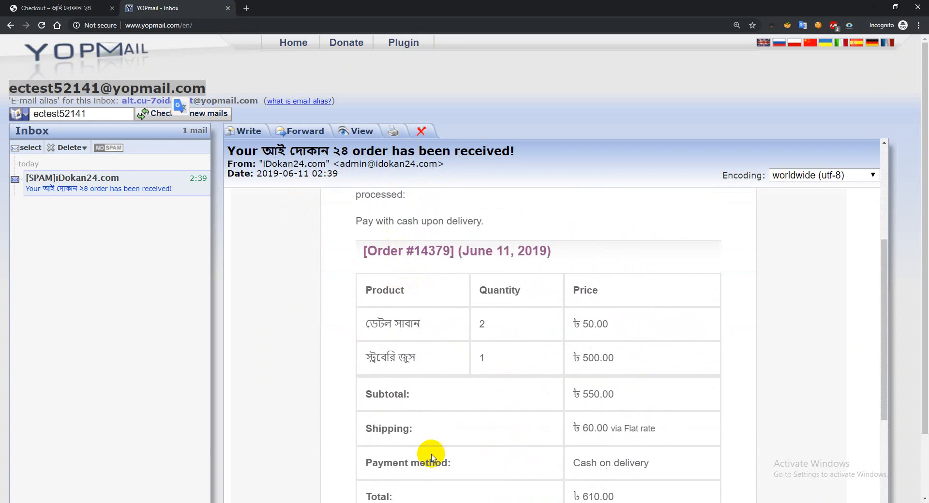
{"action": "mouse_move", "coordinate": [381, 500]}
{"action": "left_click", "coordinate": [425, 461]}
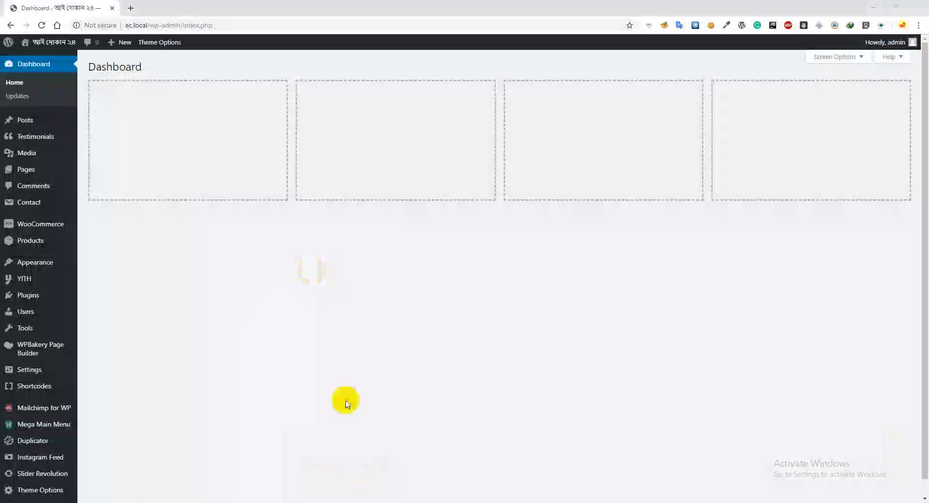
{"action": "mouse_move", "coordinate": [394, 501]}
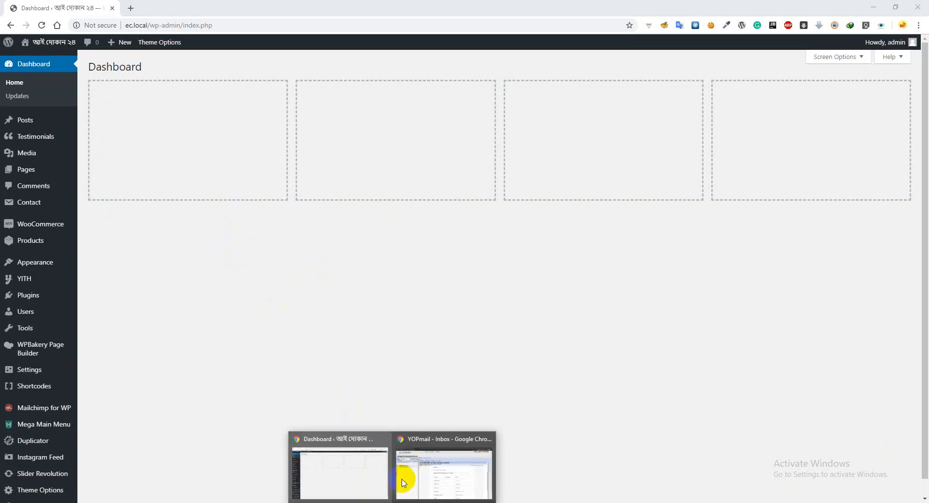
{"action": "left_click", "coordinate": [405, 477]}
{"action": "scroll", "coordinate": [374, 357], "scroll_direction": "up", "scroll_amount": 5}
Open the store's home page and add one স্ট্রবেরি জুস from the featured products to the cart
{"action": "left_click", "coordinate": [80, 4]}
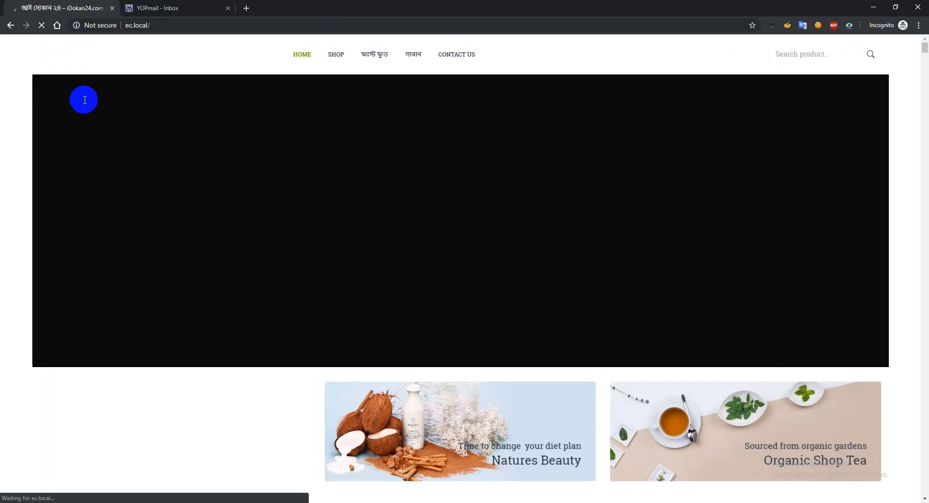
{"action": "scroll", "coordinate": [186, 223], "scroll_direction": "down", "scroll_amount": 6}
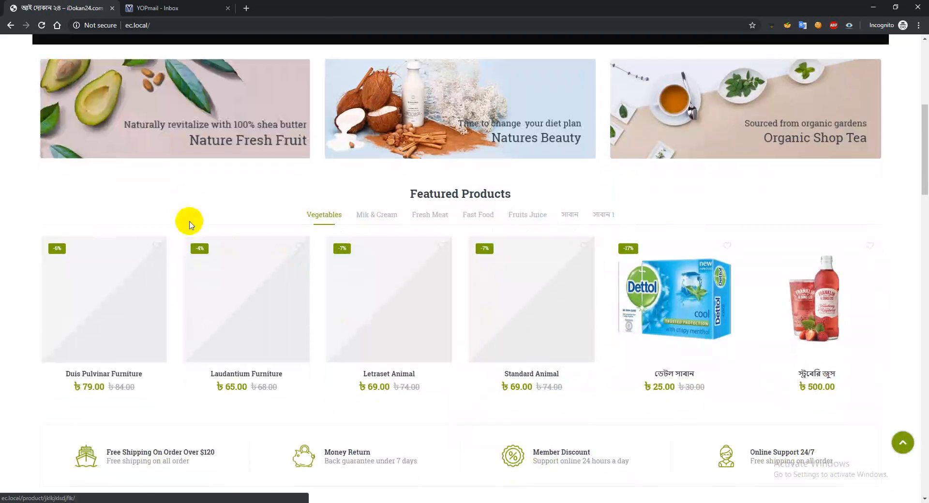
{"action": "scroll", "coordinate": [353, 354], "scroll_direction": "down", "scroll_amount": 3}
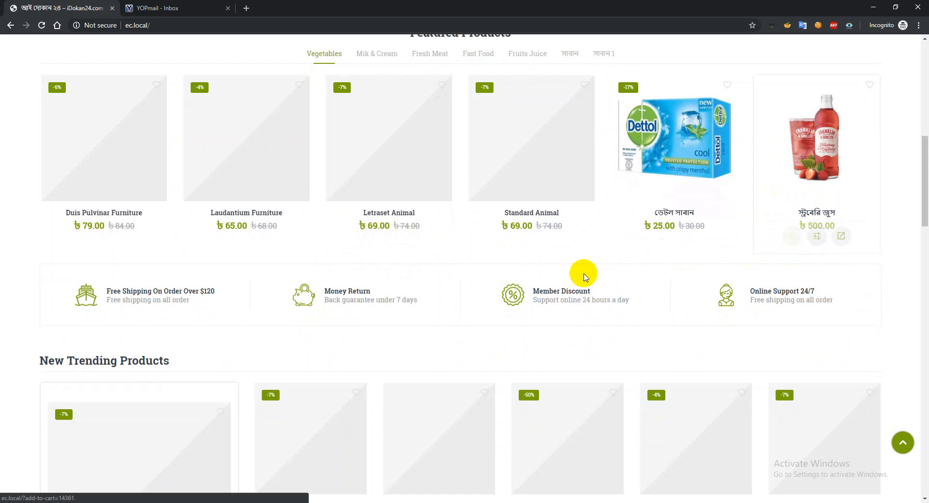
{"action": "scroll", "coordinate": [582, 274], "scroll_direction": "up", "scroll_amount": 10}
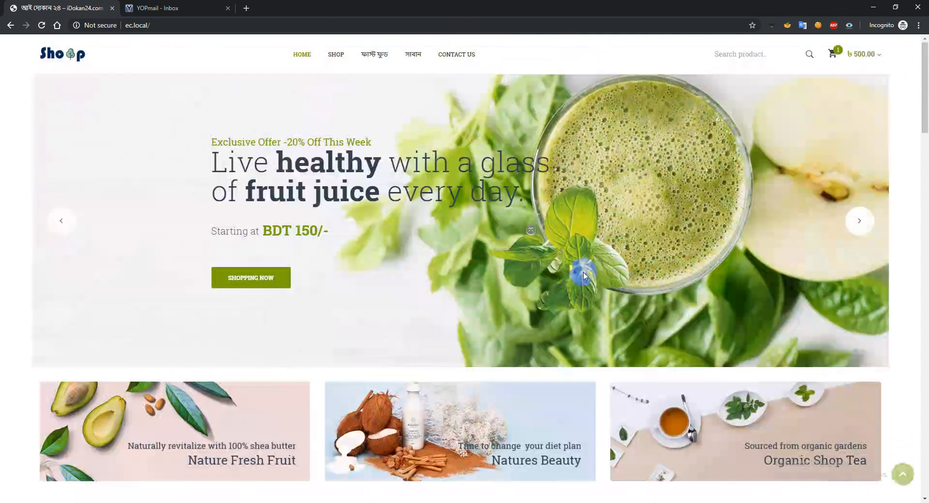
Proceed from the cart to checkout and review the prefilled billing details
{"action": "mouse_move", "coordinate": [870, 56]}
{"action": "left_click", "coordinate": [797, 190]}
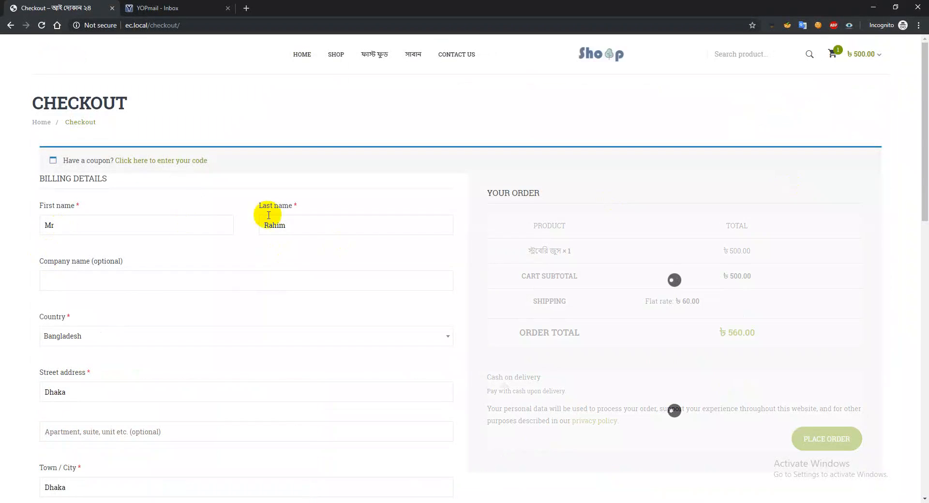
{"action": "scroll", "coordinate": [93, 326], "scroll_direction": "down", "scroll_amount": 6}
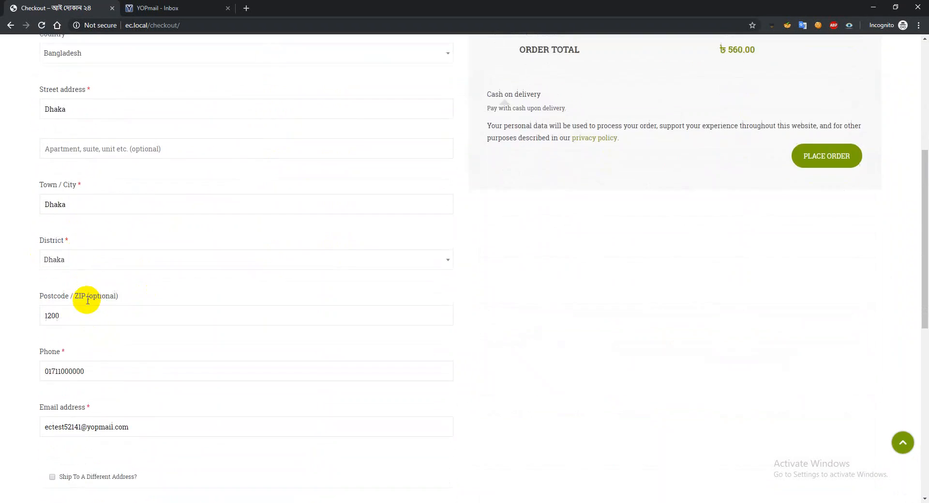
{"action": "scroll", "coordinate": [87, 301], "scroll_direction": "down", "scroll_amount": 6}
{"action": "scroll", "coordinate": [115, 324], "scroll_direction": "up", "scroll_amount": 12}
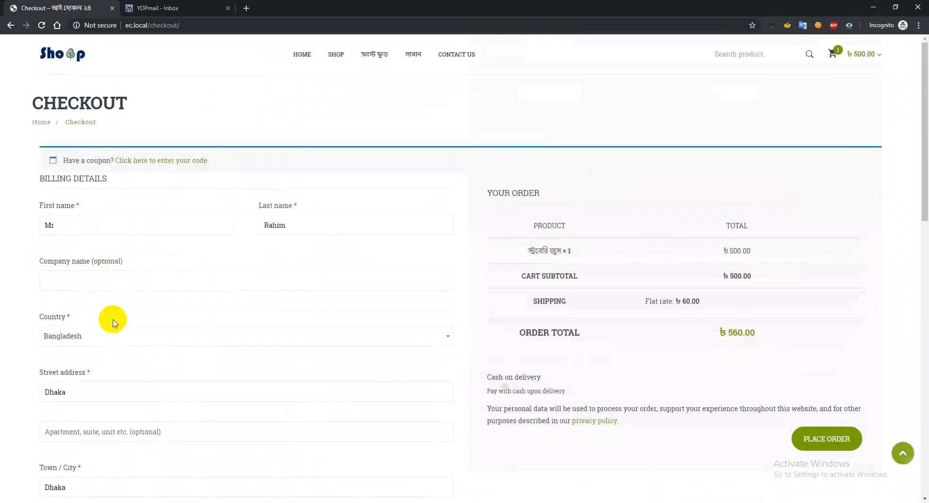
Place the order with cash on delivery and review the details on the order-received page
{"action": "left_click", "coordinate": [828, 440]}
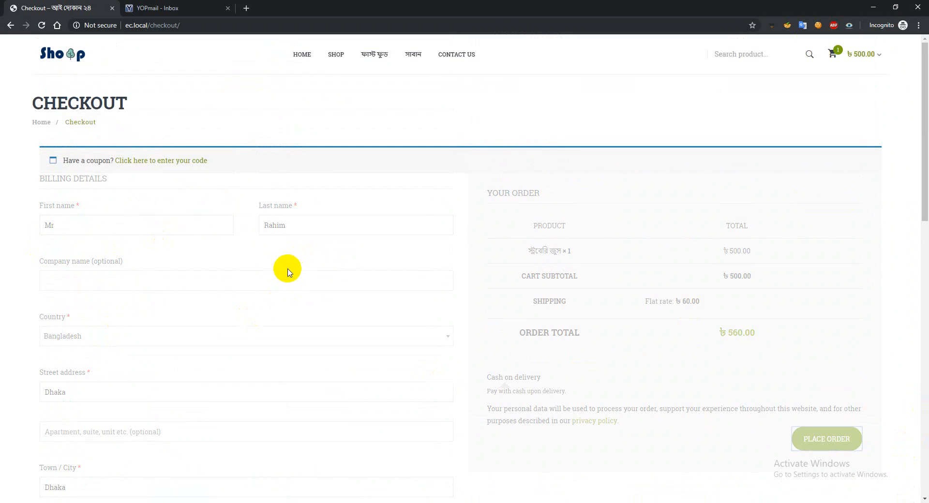
{"action": "scroll", "coordinate": [97, 312], "scroll_direction": "down", "scroll_amount": 2}
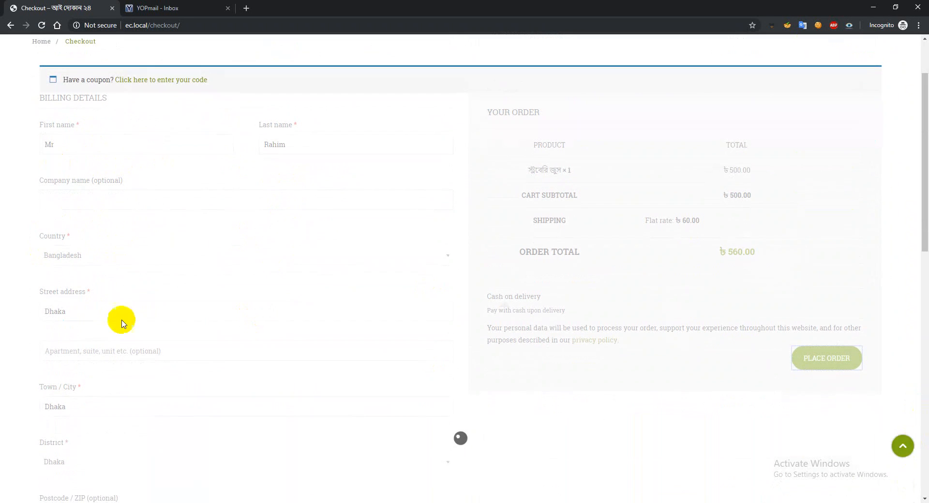
{"action": "scroll", "coordinate": [137, 240], "scroll_direction": "up", "scroll_amount": 2}
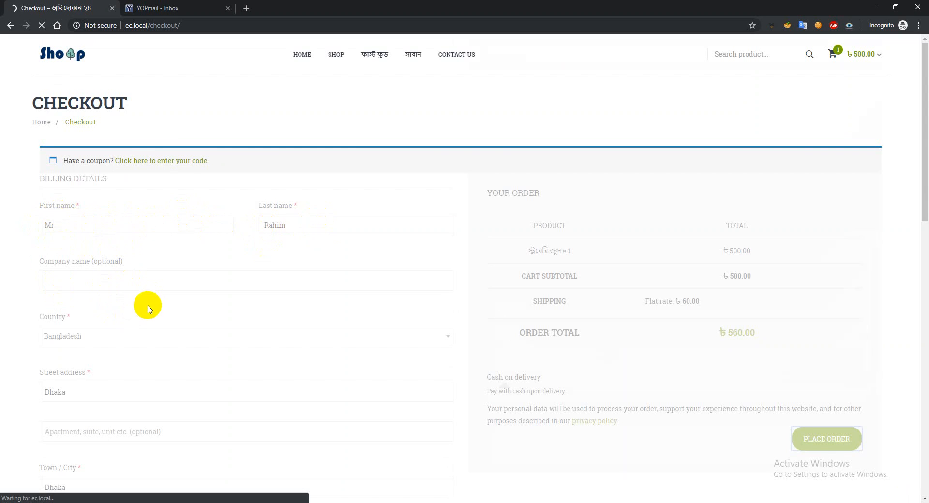
{"action": "scroll", "coordinate": [146, 303], "scroll_direction": "down", "scroll_amount": 5}
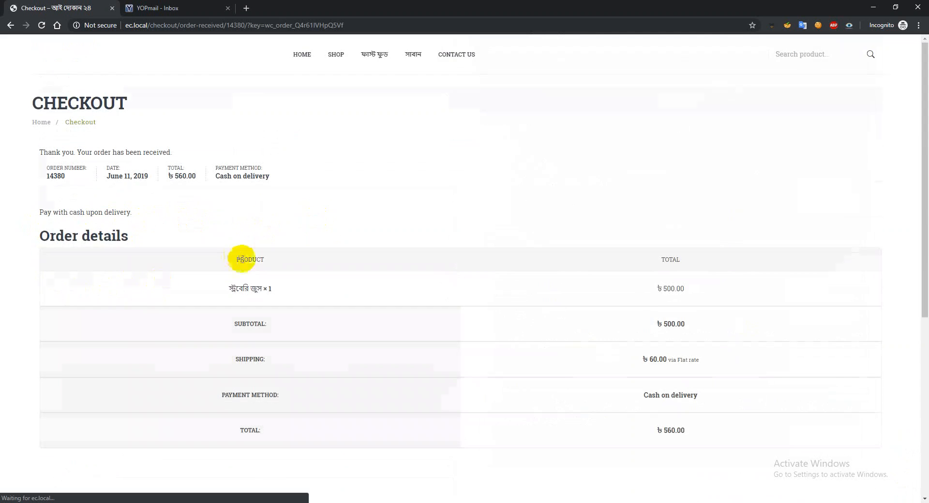
{"action": "scroll", "coordinate": [530, 324], "scroll_direction": "down", "scroll_amount": 3}
{"action": "scroll", "coordinate": [532, 321], "scroll_direction": "down", "scroll_amount": 3}
{"action": "scroll", "coordinate": [263, 276], "scroll_direction": "up", "scroll_amount": 6}
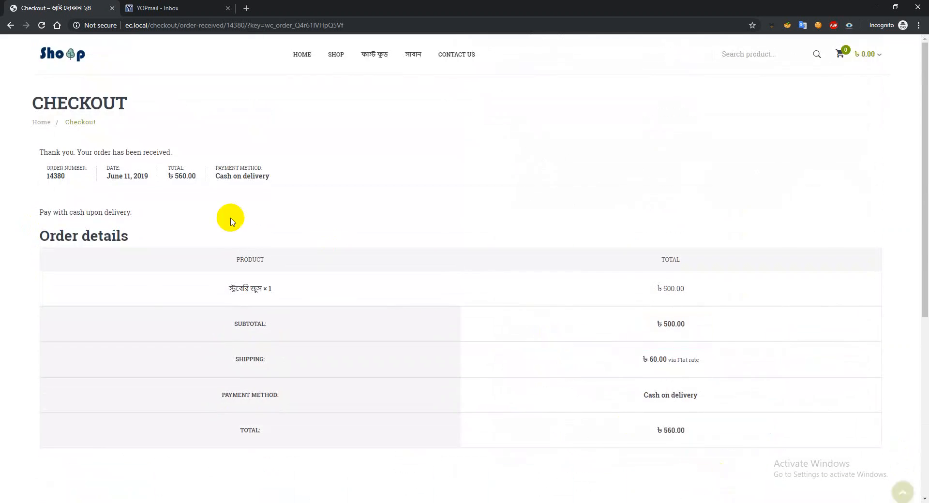
Check the YOPmail inbox for new mail and read the order e-mail for the second purchase
{"action": "left_click", "coordinate": [180, 8]}
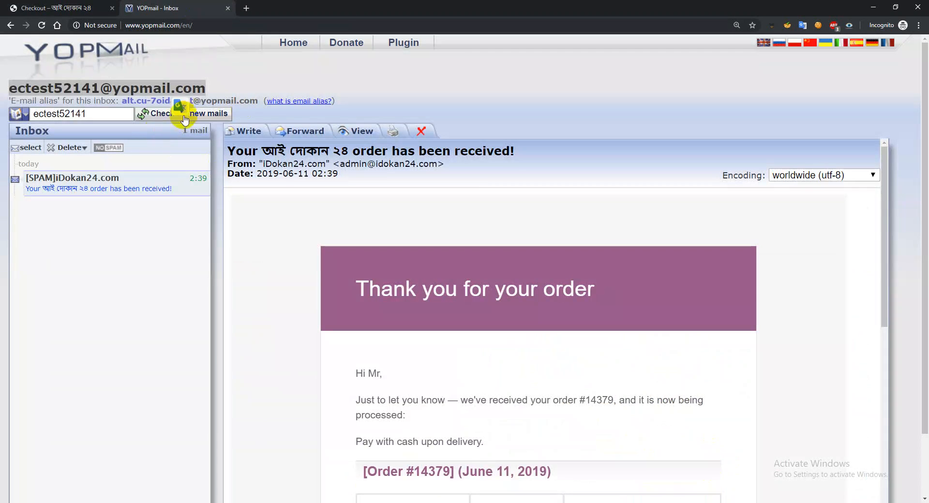
{"action": "left_click", "coordinate": [207, 118]}
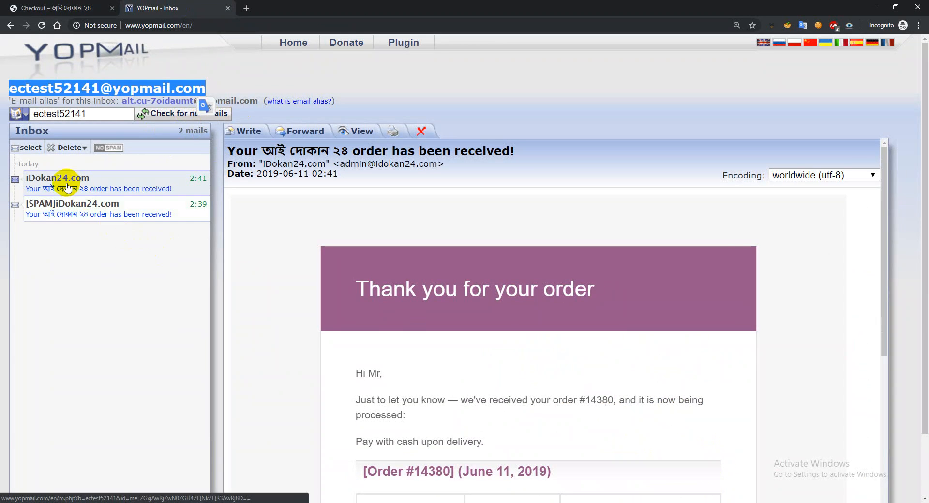
{"action": "left_click", "coordinate": [68, 184]}
{"action": "scroll", "coordinate": [549, 342], "scroll_direction": "down", "scroll_amount": 6}
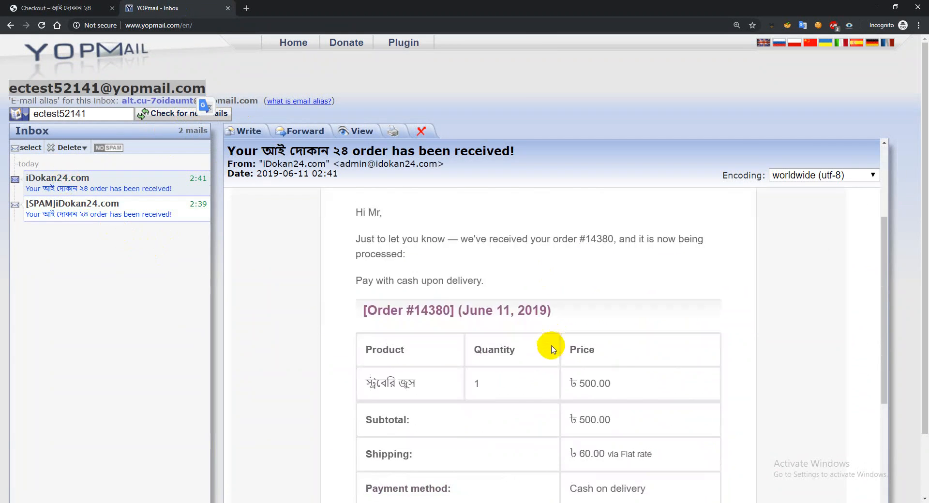
Look over the item, shipping and payment details in the latest order e-mail
{"action": "scroll", "coordinate": [549, 351], "scroll_direction": "up", "scroll_amount": 4}
{"action": "scroll", "coordinate": [543, 346], "scroll_direction": "down", "scroll_amount": 6}
{"action": "scroll", "coordinate": [543, 342], "scroll_direction": "up", "scroll_amount": 5}
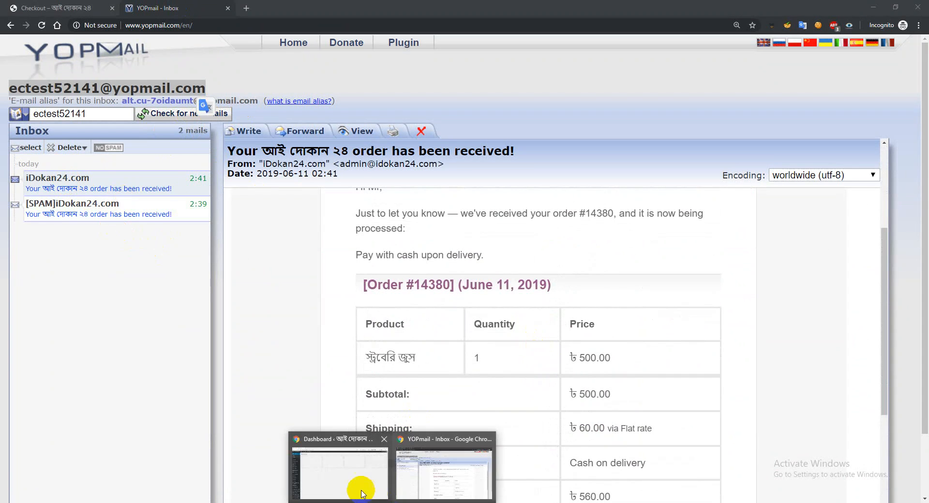
Switch to the store's WordPress admin and open the WooCommerce orders list
{"action": "left_click", "coordinate": [353, 478]}
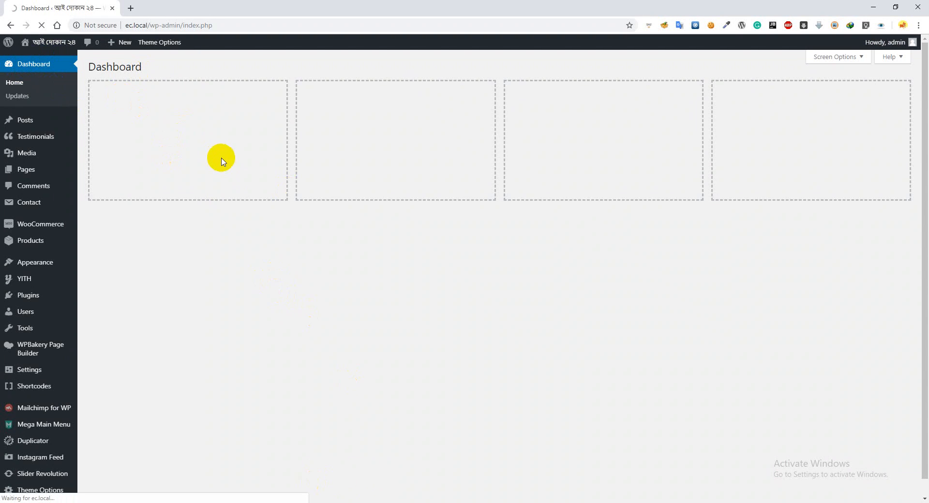
{"action": "left_click", "coordinate": [66, 86]}
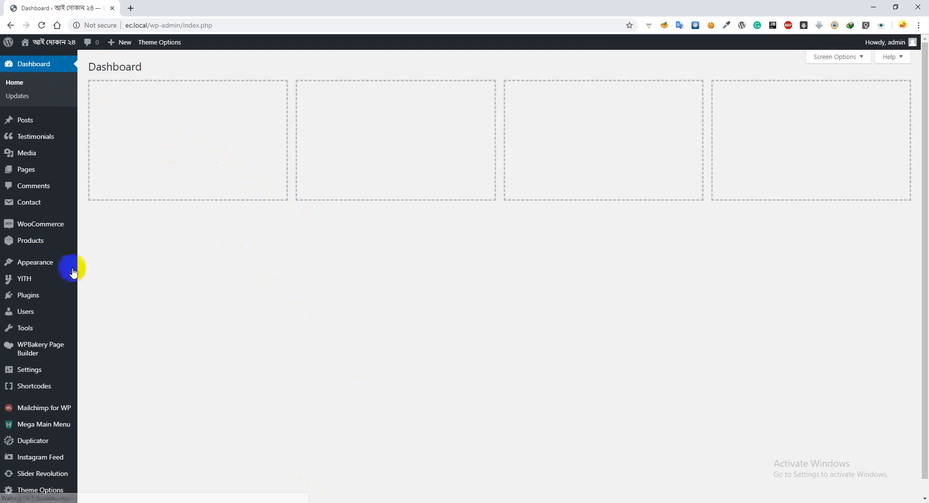
{"action": "left_click", "coordinate": [26, 242]}
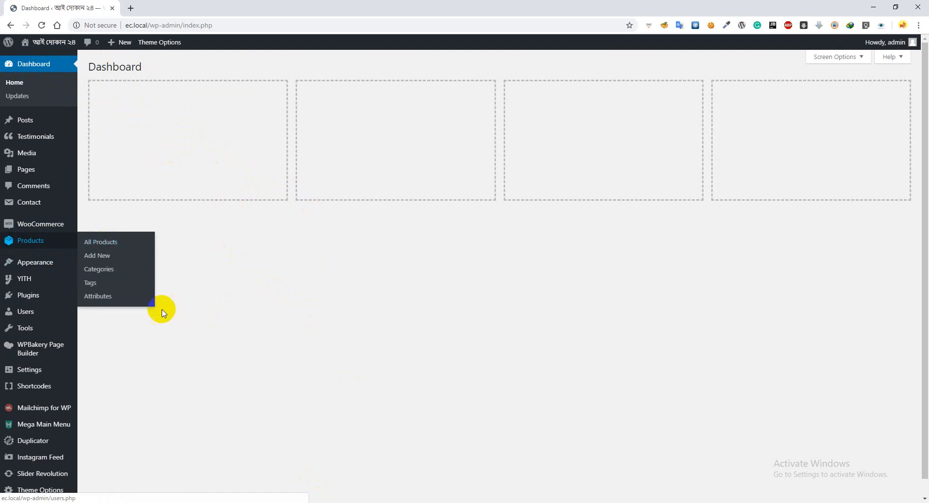
{"action": "mouse_move", "coordinate": [18, 244]}
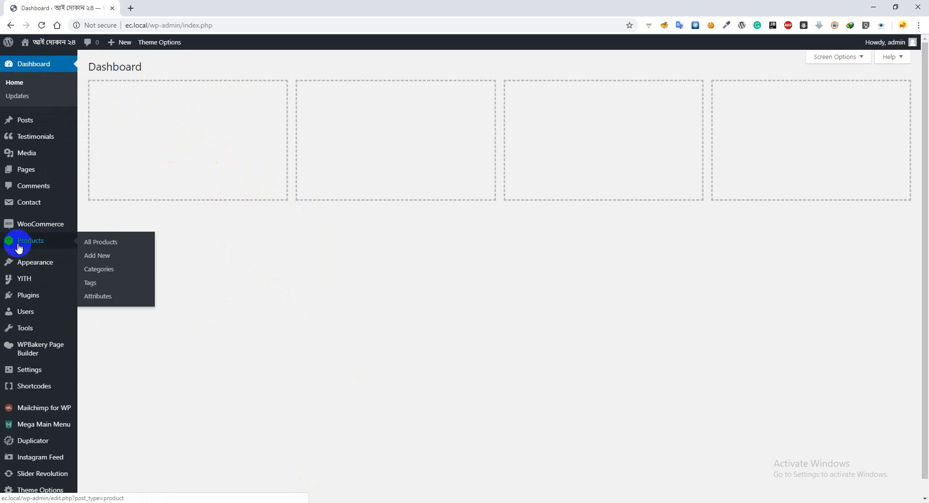
{"action": "mouse_move", "coordinate": [28, 224]}
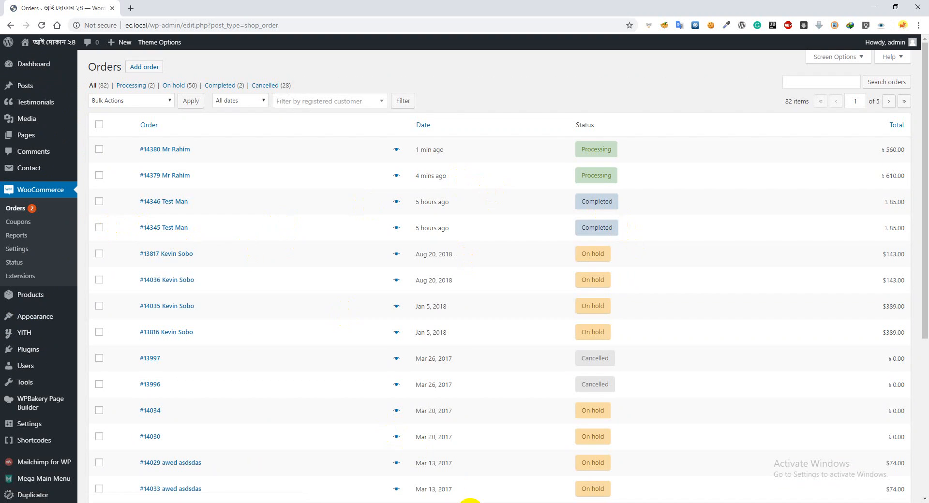
Look up the Product Upload & WooCommerce Basic Settings video in the Videos folder and return to the orders list
{"action": "left_click", "coordinate": [421, 479]}
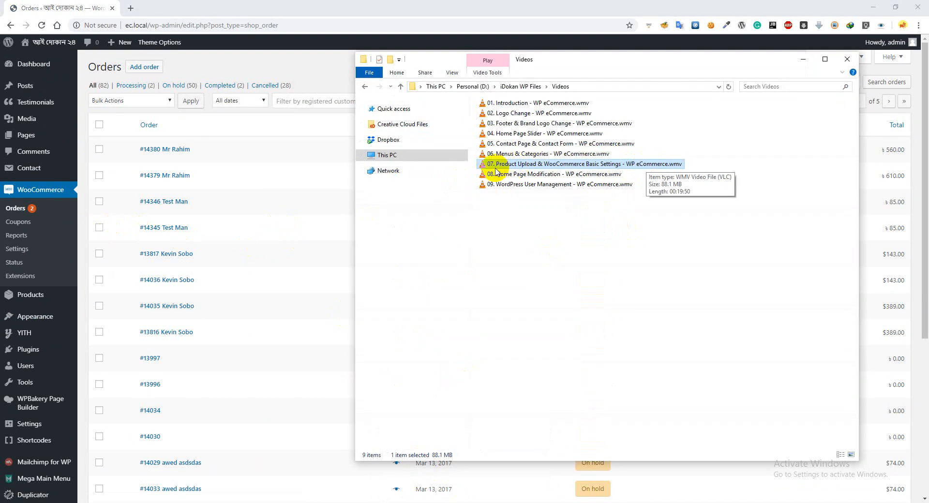
{"action": "left_click", "coordinate": [63, 4]}
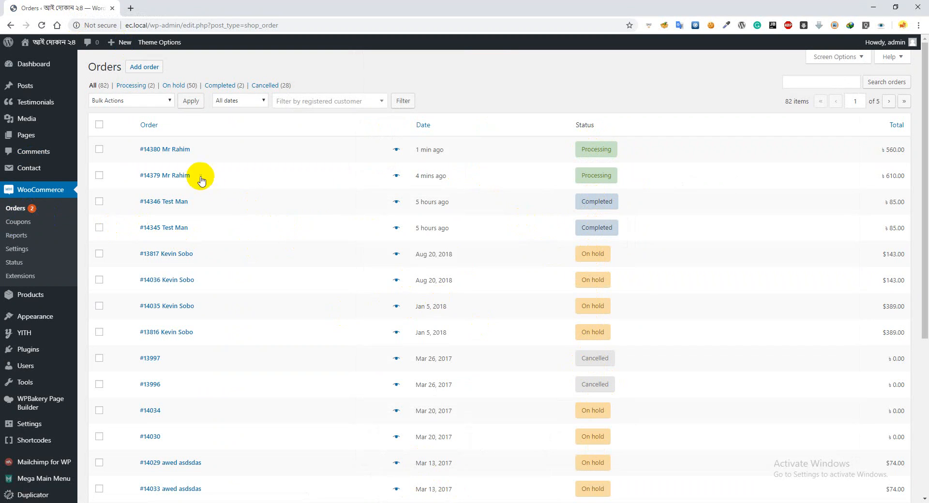
Change the status of the two newest Processing orders to completed with a bulk action
{"action": "left_click", "coordinate": [114, 100]}
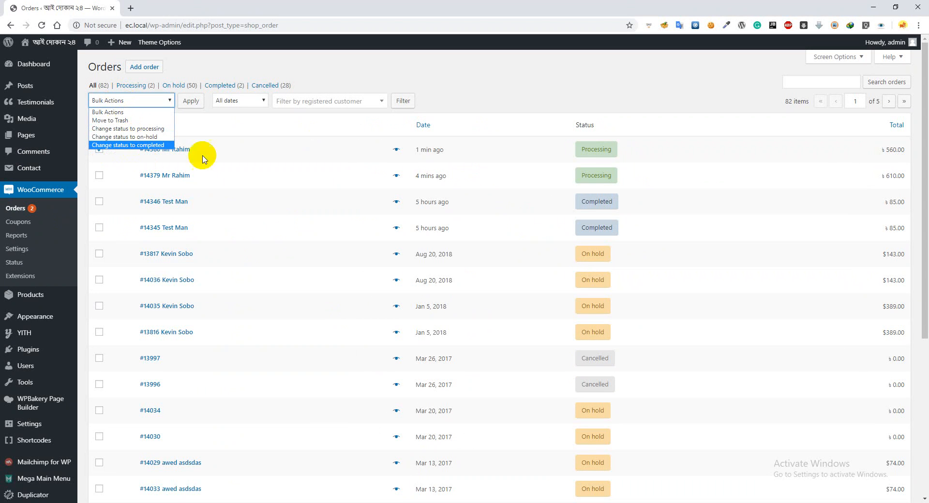
{"action": "left_click", "coordinate": [460, 79]}
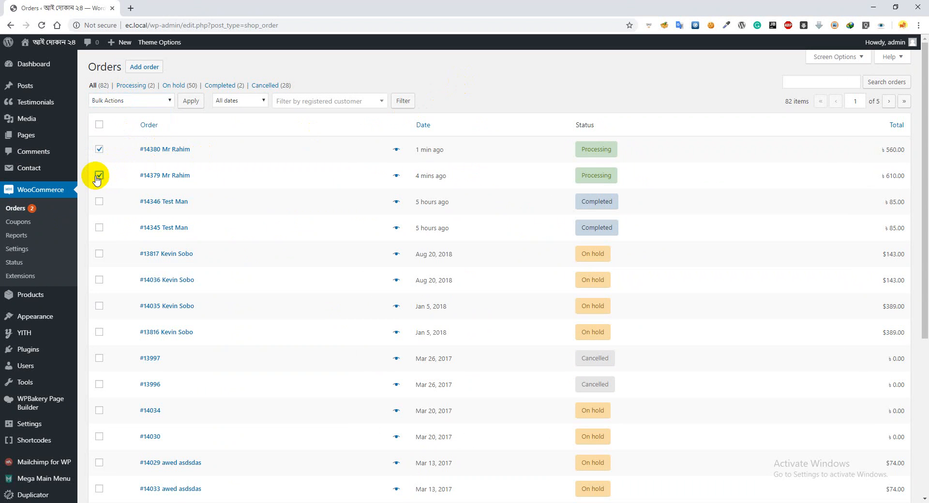
{"action": "left_click", "coordinate": [123, 99]}
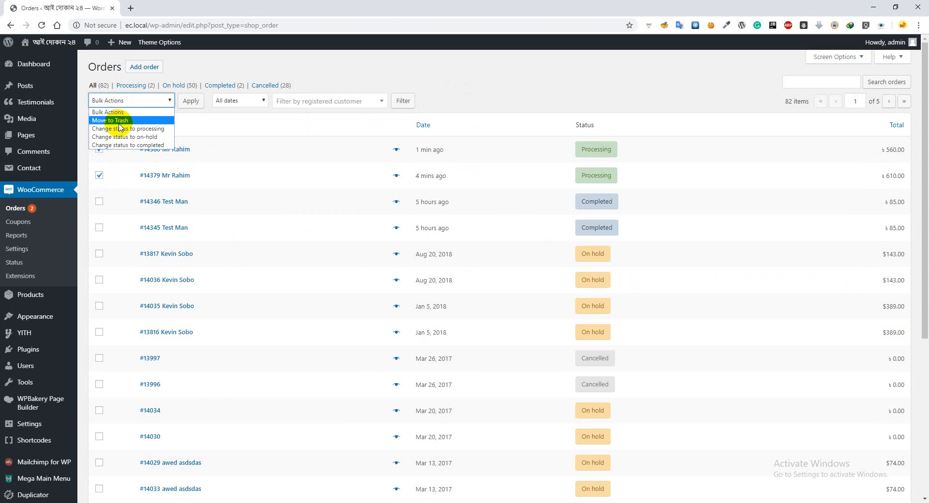
{"action": "left_click", "coordinate": [145, 145]}
{"action": "left_click", "coordinate": [194, 102]}
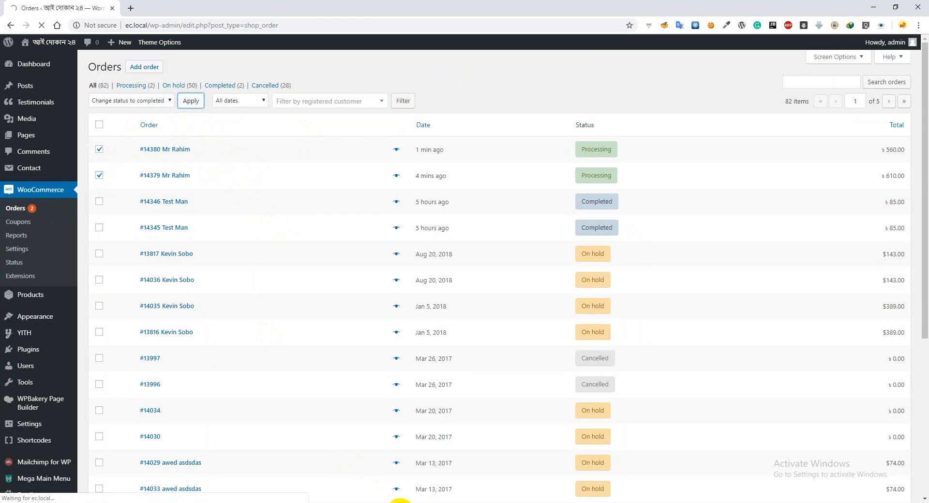
Switch to the YOPmail inbox and check for new mail about the status change
{"action": "mouse_move", "coordinate": [396, 501]}
{"action": "left_click", "coordinate": [428, 475]}
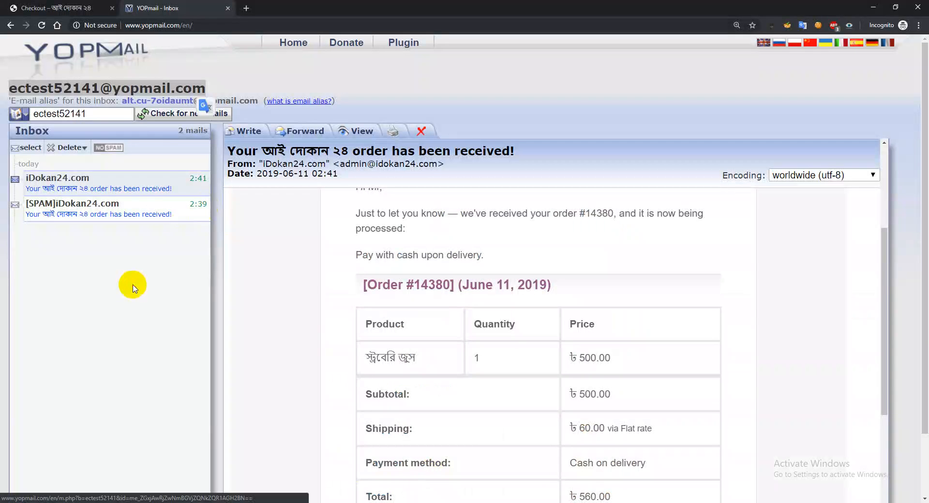
{"action": "left_click", "coordinate": [162, 116]}
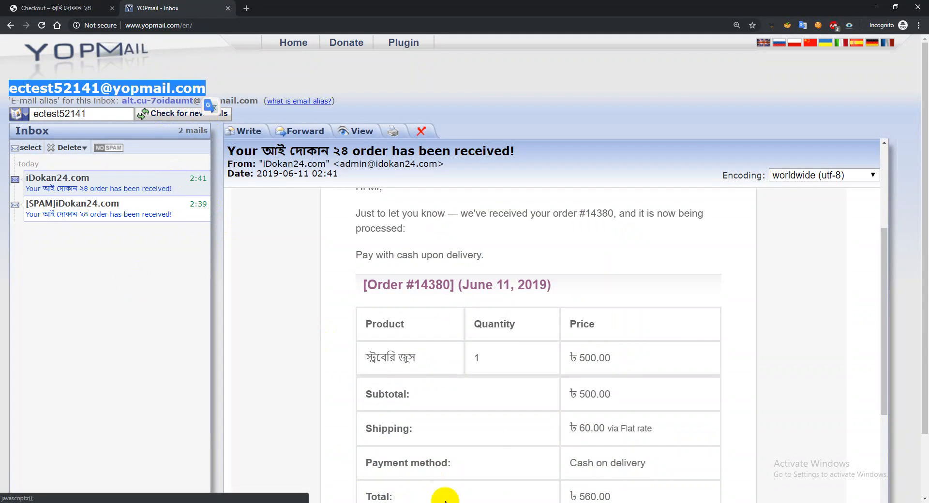
Return to the WooCommerce orders list and review the statuses of the two newest orders
{"action": "mouse_move", "coordinate": [387, 501]}
{"action": "left_click", "coordinate": [363, 472]}
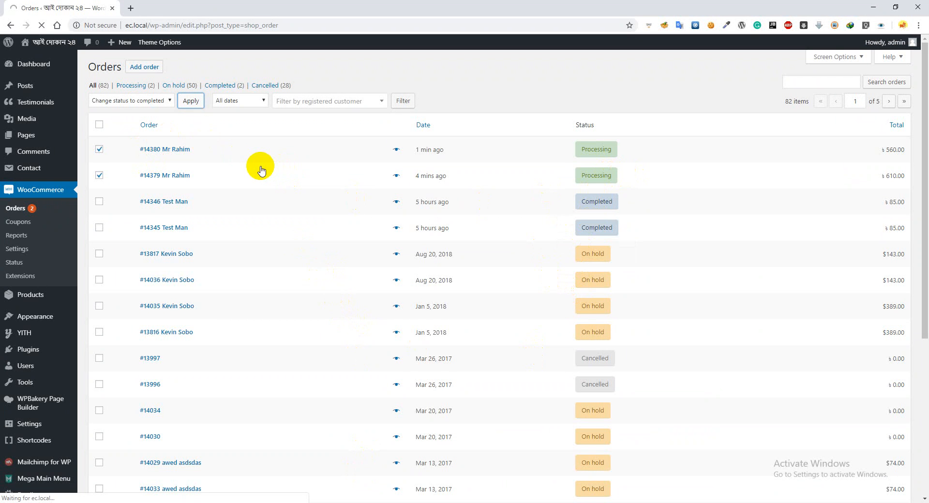
{"action": "scroll", "coordinate": [182, 275], "scroll_direction": "down", "scroll_amount": 4}
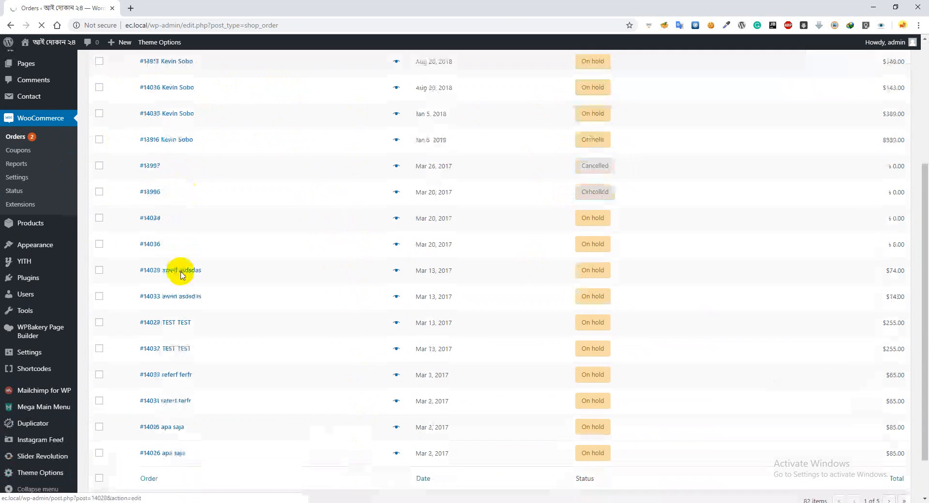
{"action": "scroll", "coordinate": [182, 281], "scroll_direction": "up", "scroll_amount": 5}
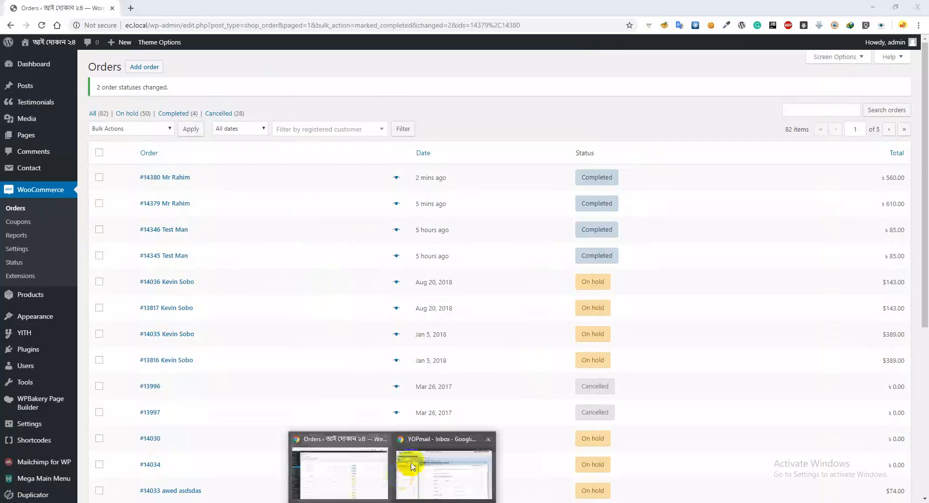
Check the YOPmail inbox again and read the newest order completion e-mail
{"action": "left_click", "coordinate": [408, 464]}
{"action": "left_click", "coordinate": [179, 115]}
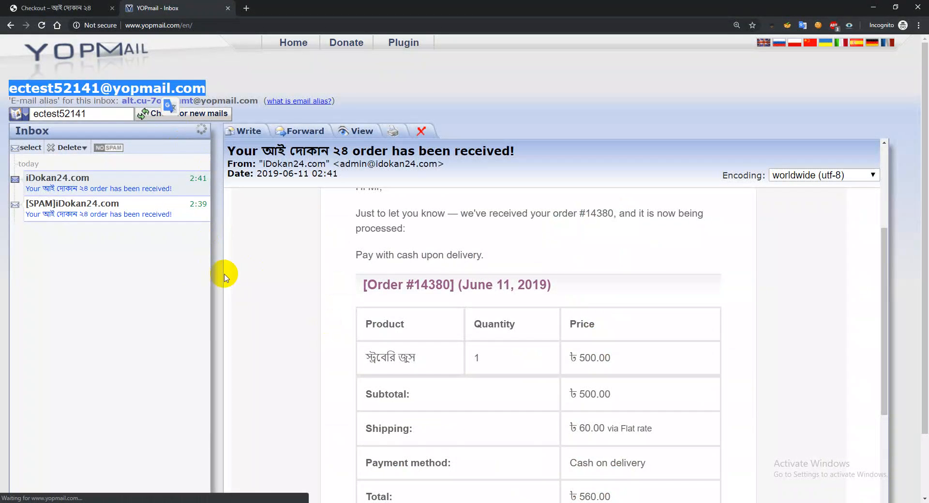
{"action": "scroll", "coordinate": [532, 354], "scroll_direction": "down", "scroll_amount": 10}
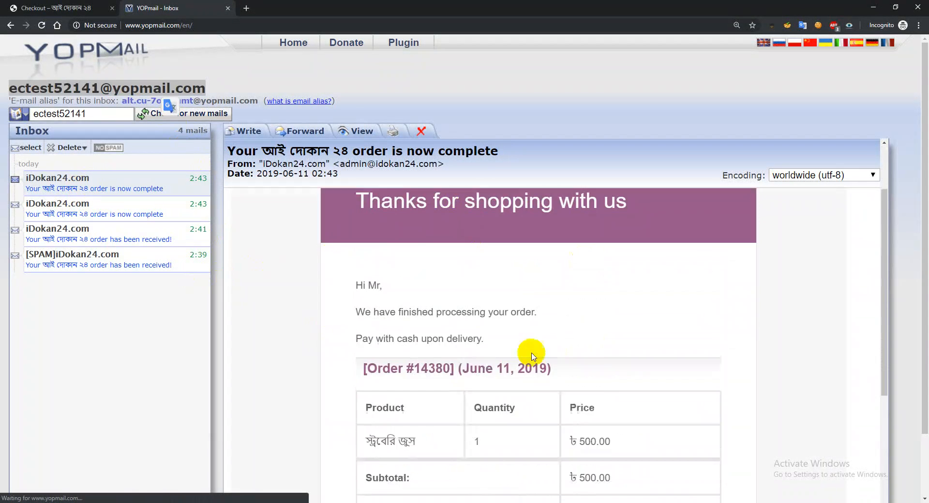
{"action": "scroll", "coordinate": [594, 368], "scroll_direction": "up", "scroll_amount": 10}
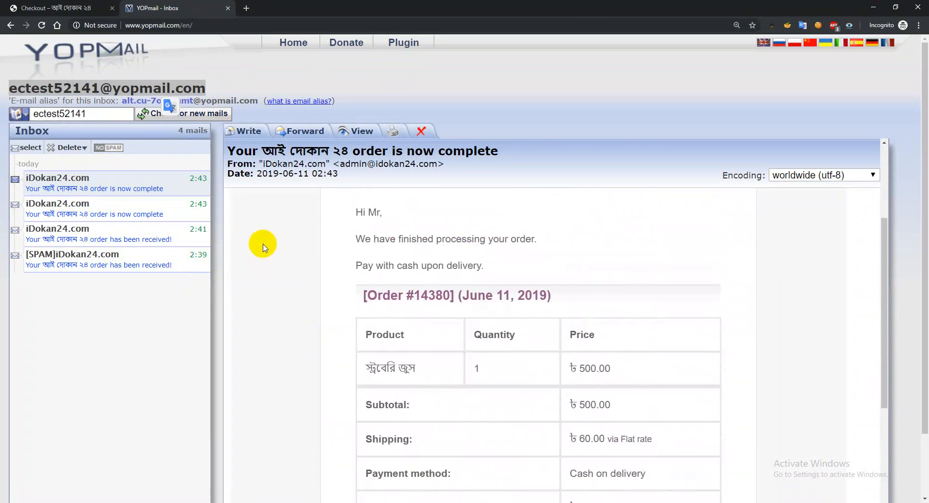
Glance at the store's order-received page, then open the newest order's details in the WooCommerce admin
{"action": "left_click", "coordinate": [91, 8]}
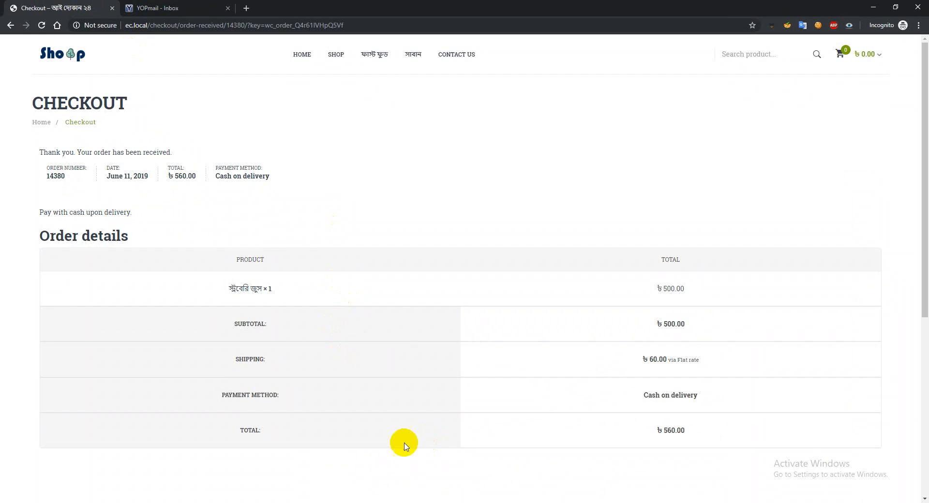
{"action": "left_click", "coordinate": [359, 482]}
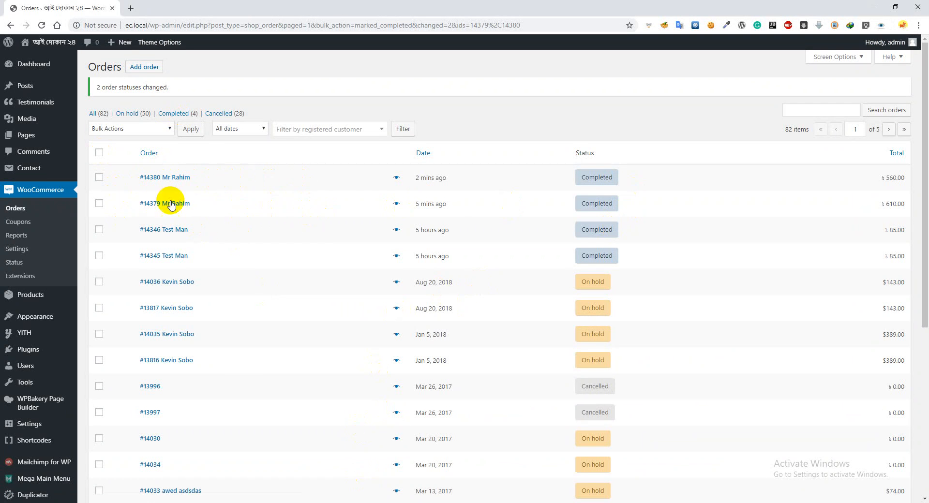
{"action": "left_click", "coordinate": [172, 181]}
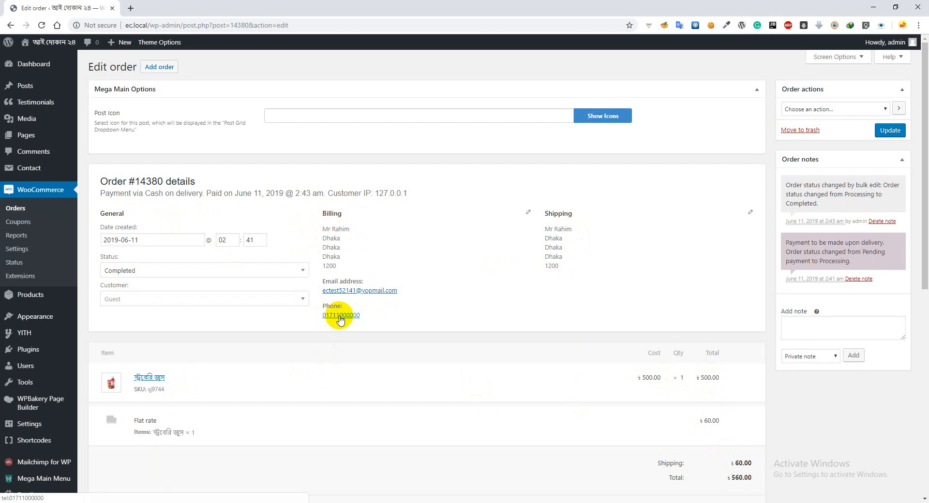
Examine the order's note field and the available note types, Private note and Note to customer
{"action": "left_click", "coordinate": [794, 323]}
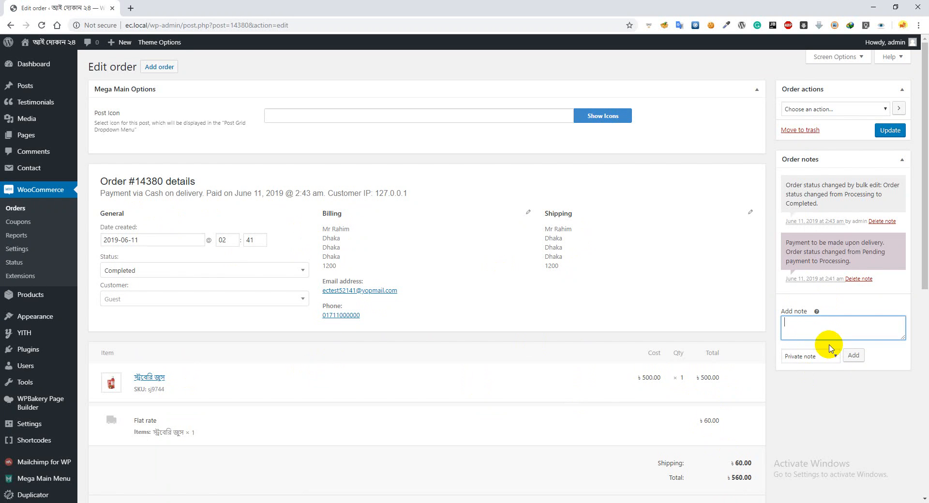
{"action": "left_click", "coordinate": [811, 357]}
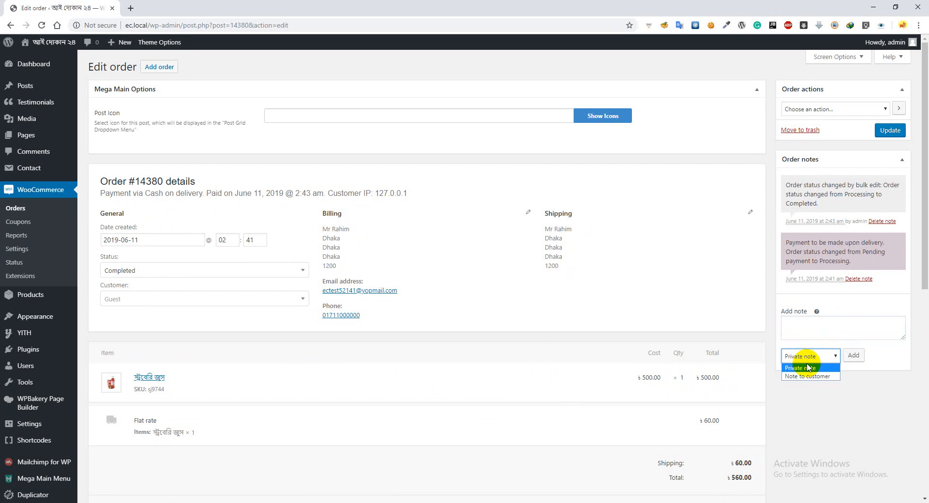
{"action": "left_click", "coordinate": [795, 336]}
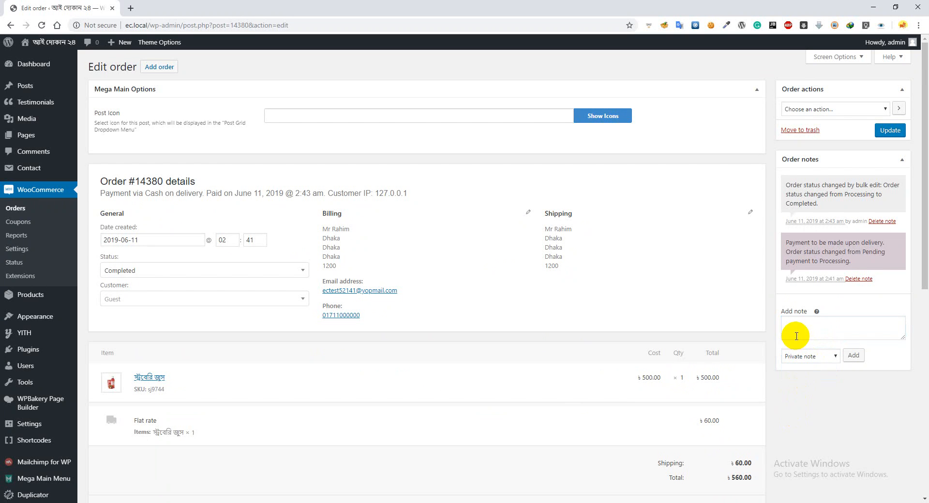